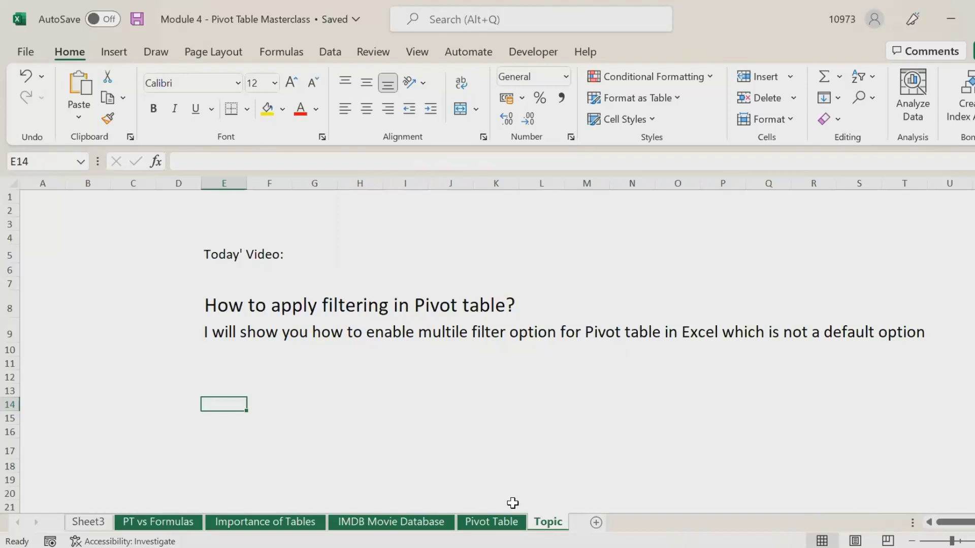
Switch to the Pivot Table sheet and select a cell inside the genre pivot table.
click(491, 523)
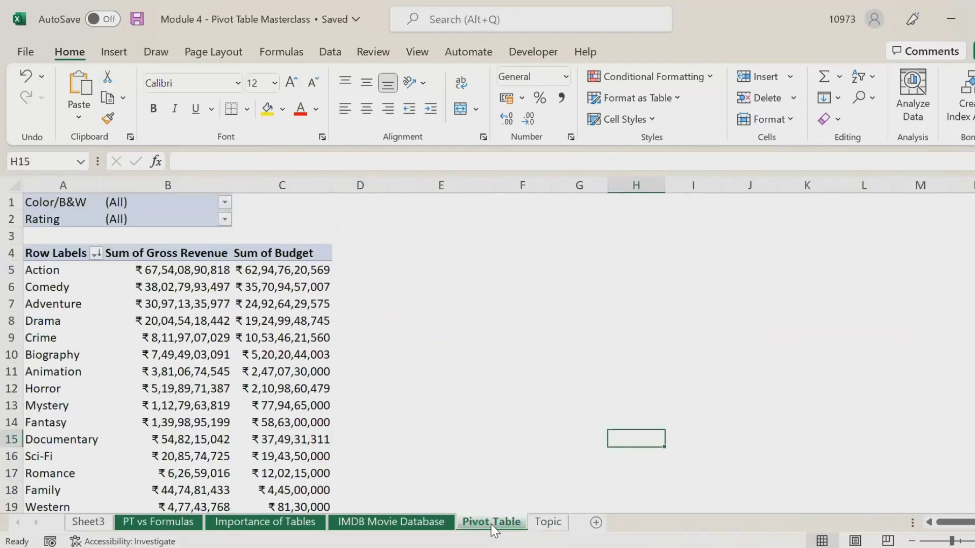
click(269, 350)
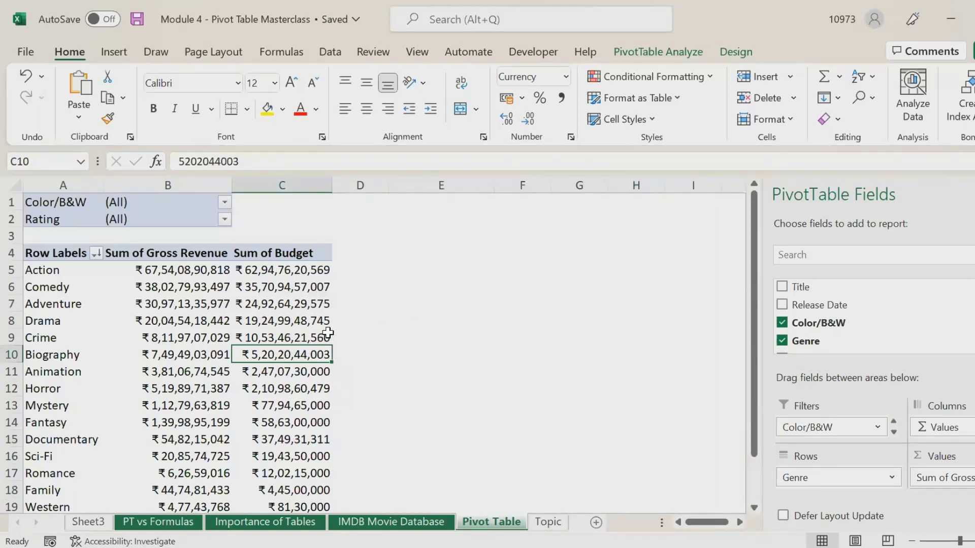
mouse_move(328, 333)
mouse_move(168, 285)
scroll(217, 335, down, 1)
scroll(217, 336, down, 1)
scroll(217, 335, up, 1)
Examine the genre row labels and the revenue and budget values of the Biography and Animation rows.
drag(70, 273, 79, 449)
drag(79, 269, 78, 444)
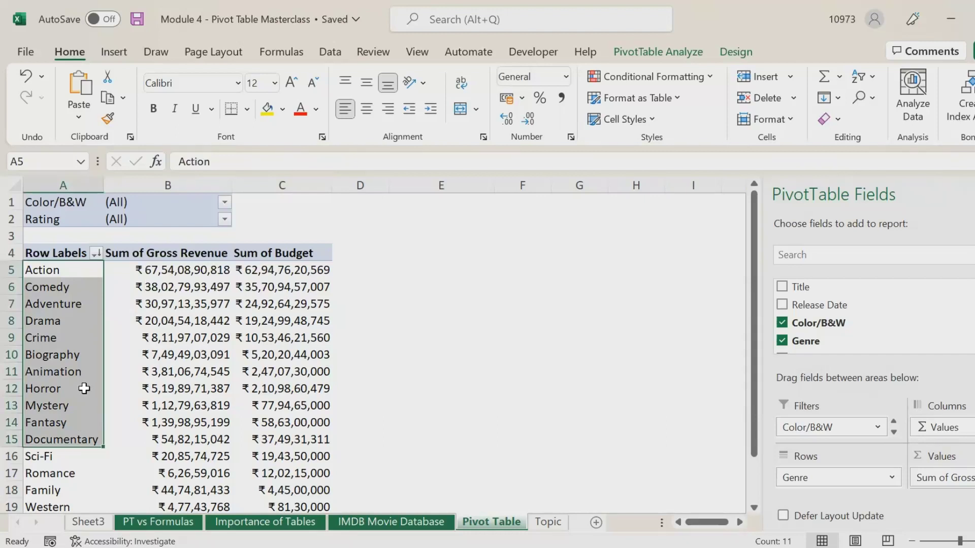
click(81, 370)
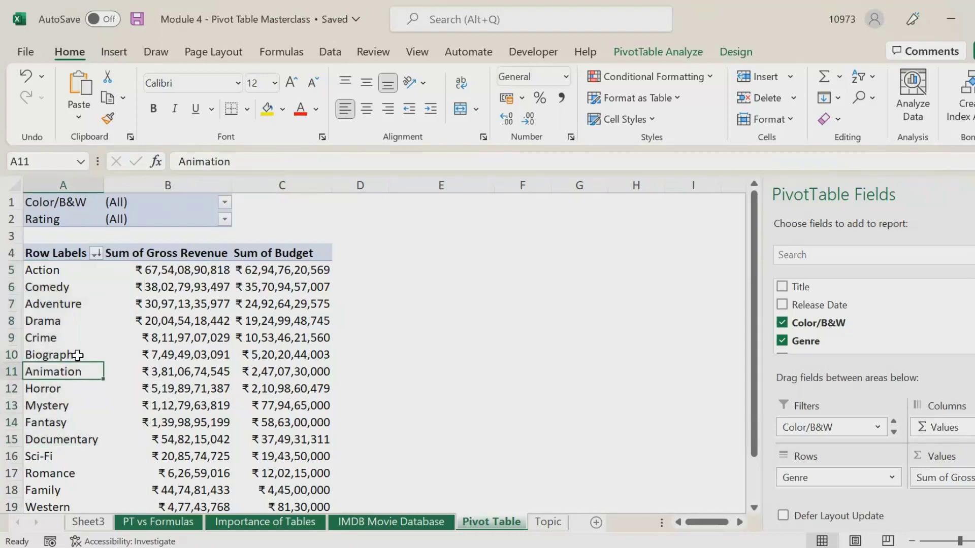
drag(75, 354, 79, 364)
click(74, 356)
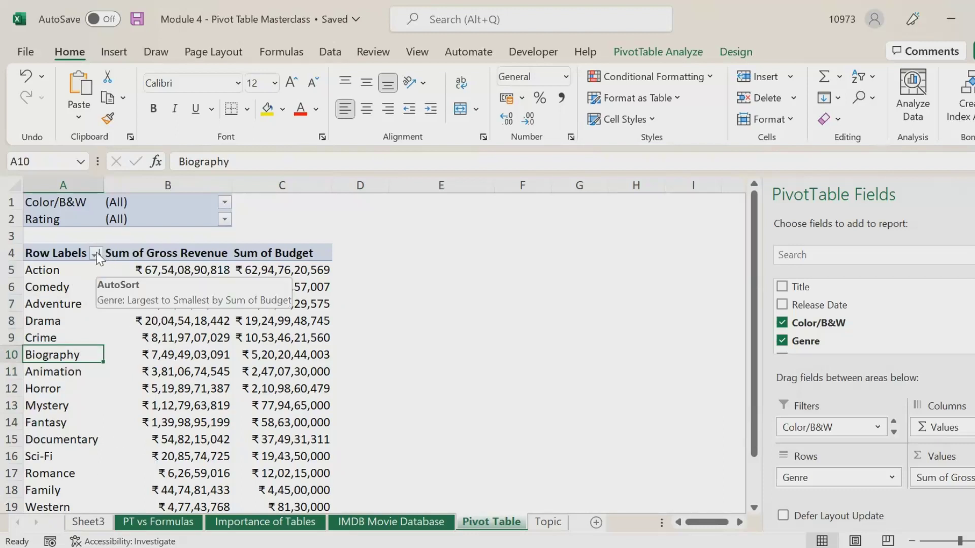
drag(65, 352, 323, 373)
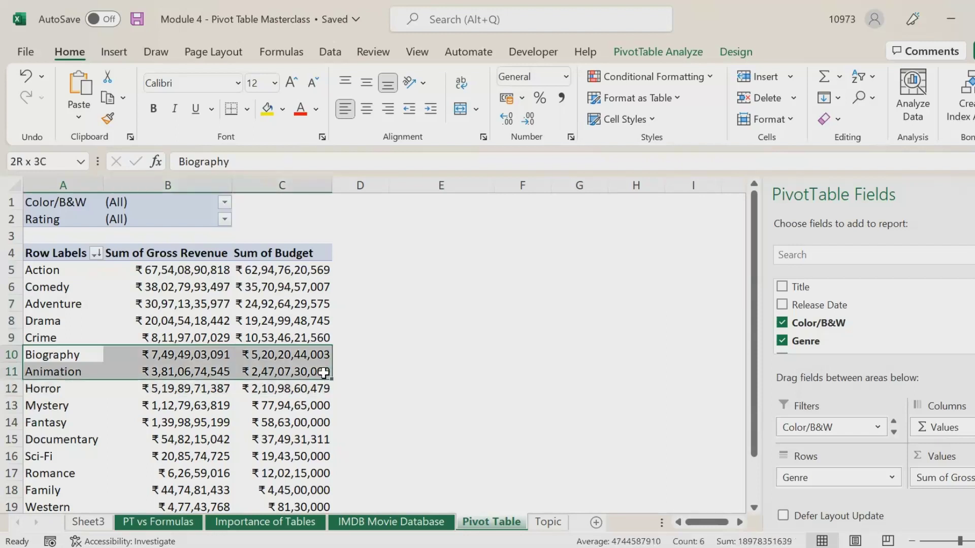
click(70, 356)
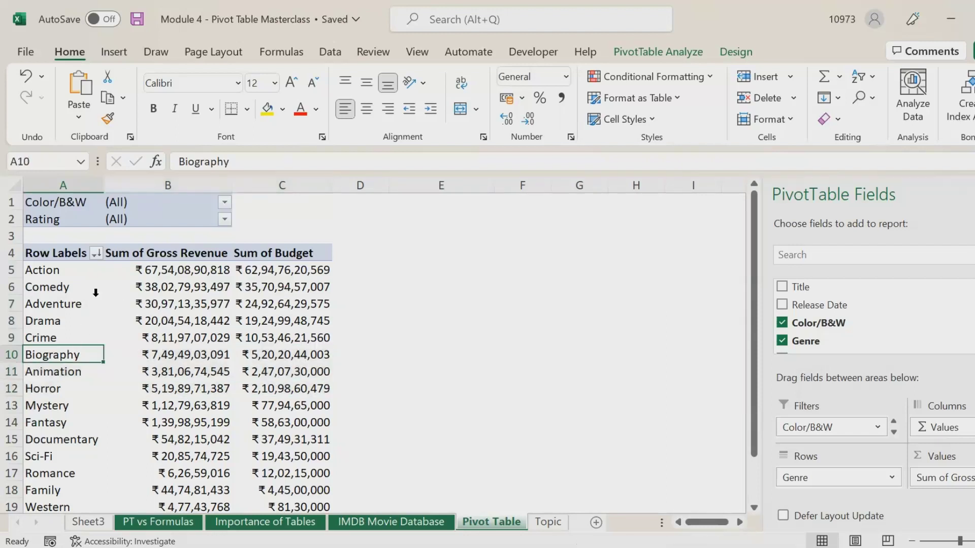
Filter the pivot table's genre row labels to exclude Animation and Biography, and check the remaining genres.
click(99, 258)
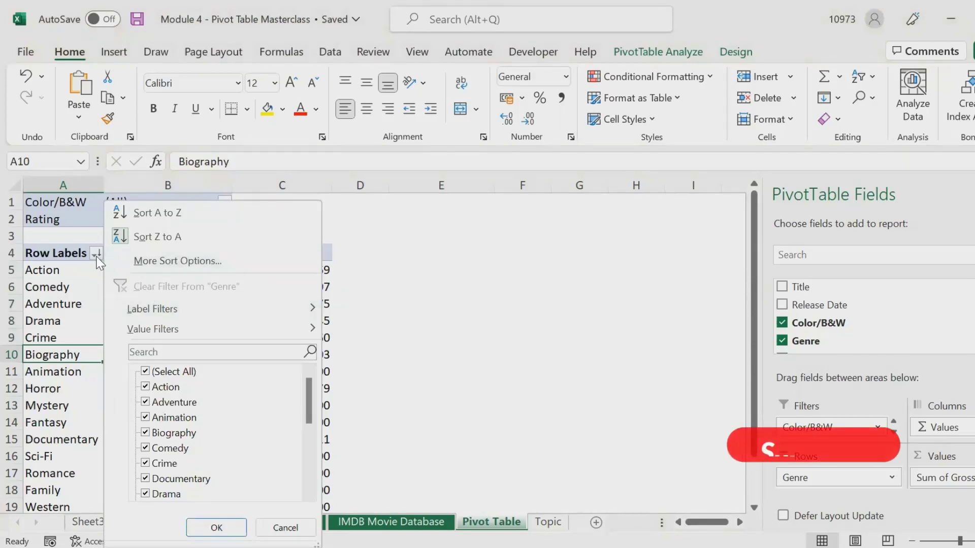
click(96, 258)
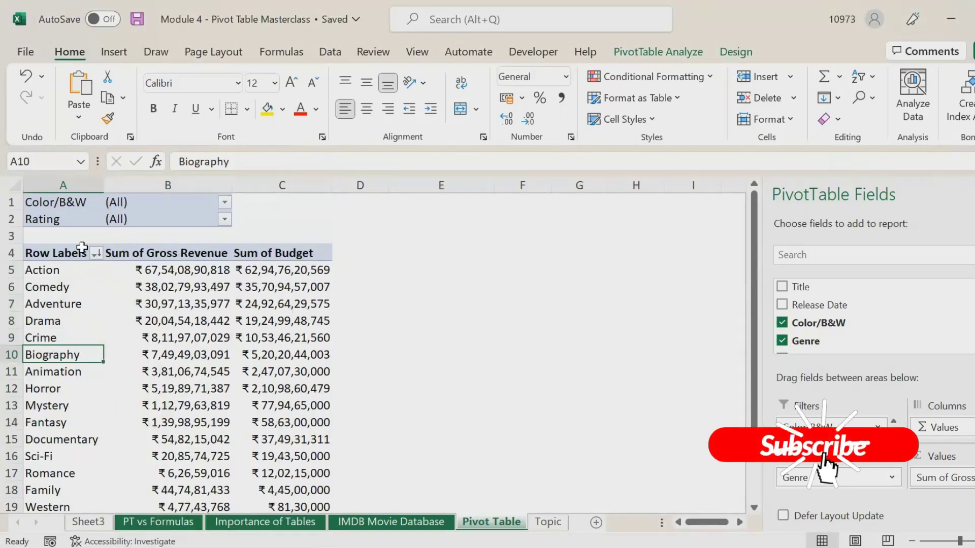
click(97, 254)
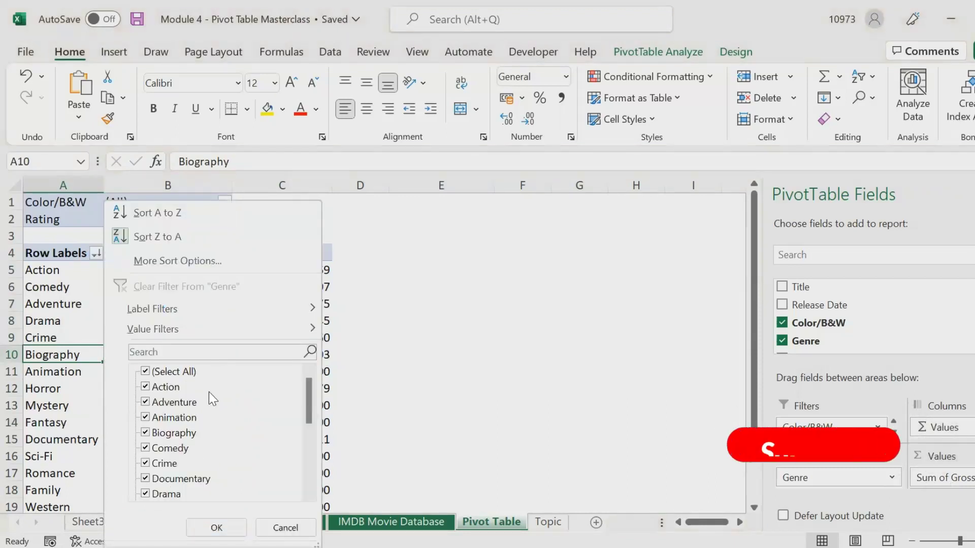
scroll(207, 393, down, 4)
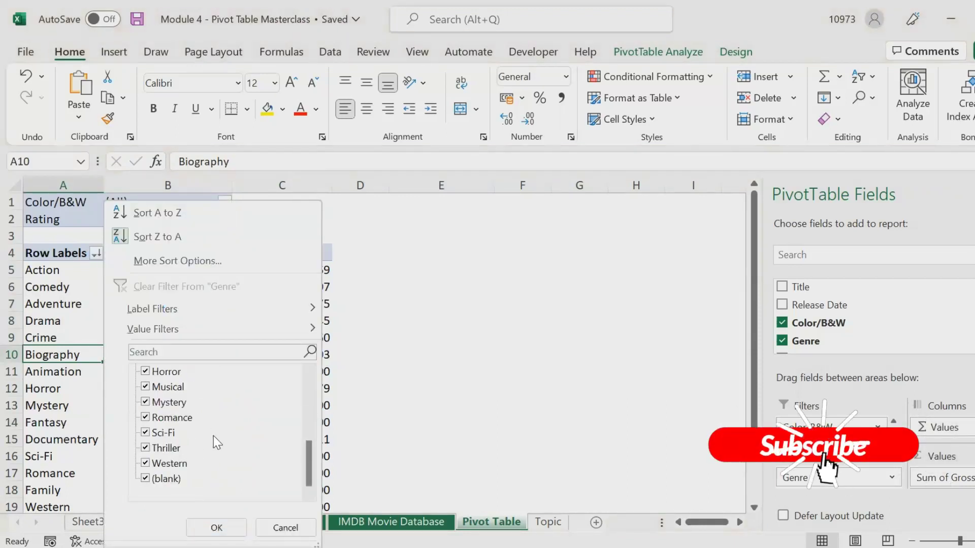
scroll(214, 433, up, 4)
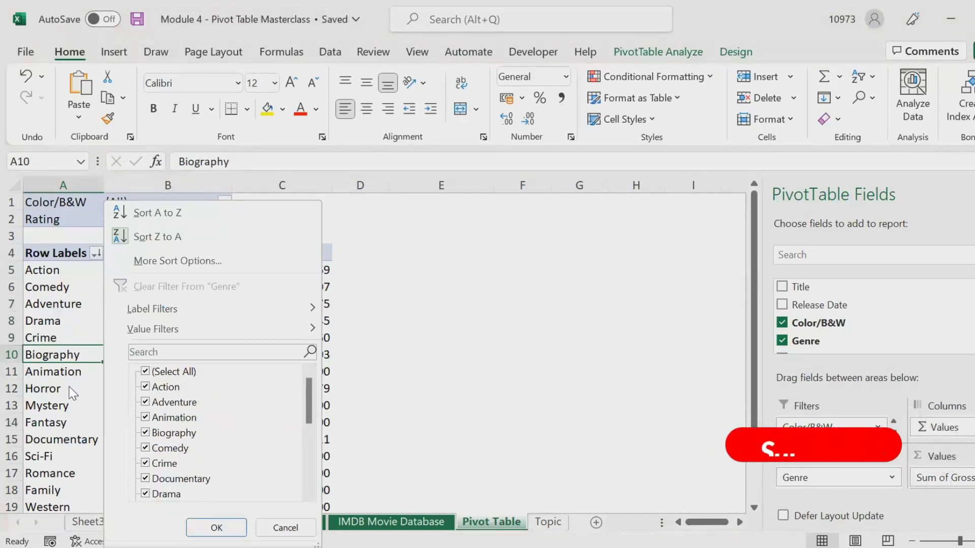
click(145, 433)
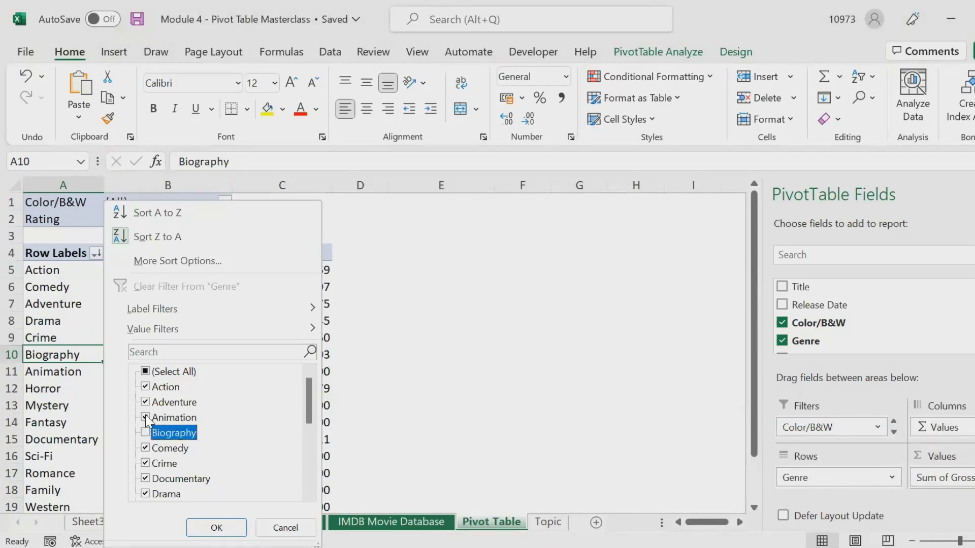
click(145, 418)
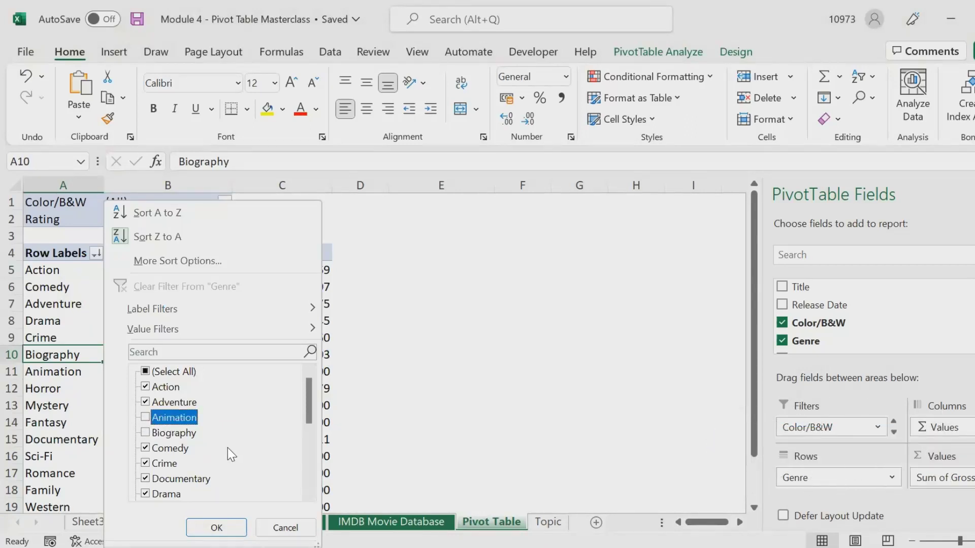
click(229, 526)
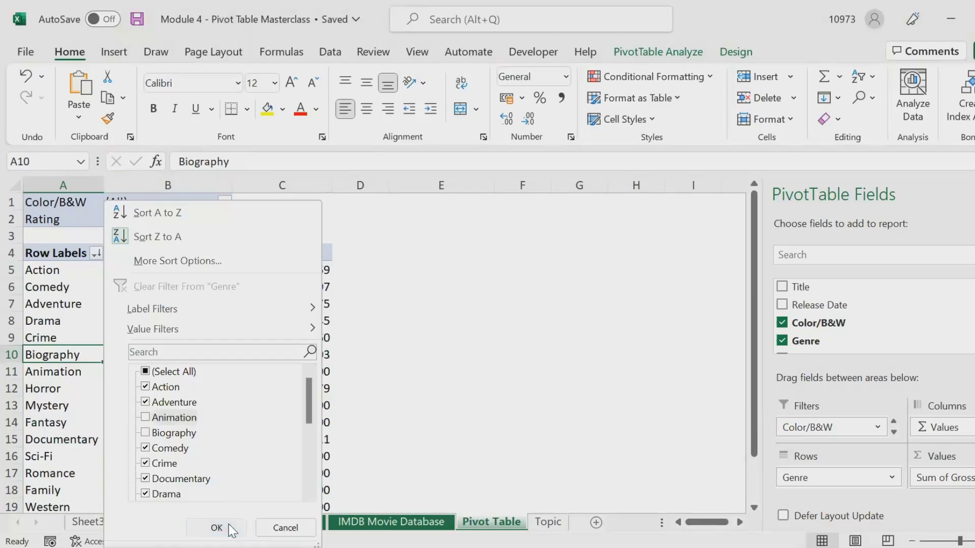
scroll(282, 417, down, 1)
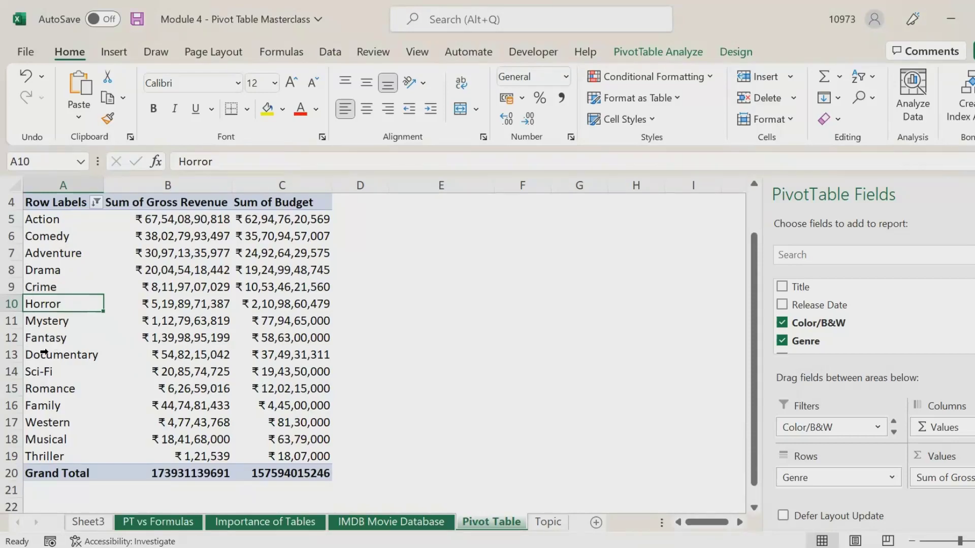
scroll(44, 353, up, 1)
click(55, 321)
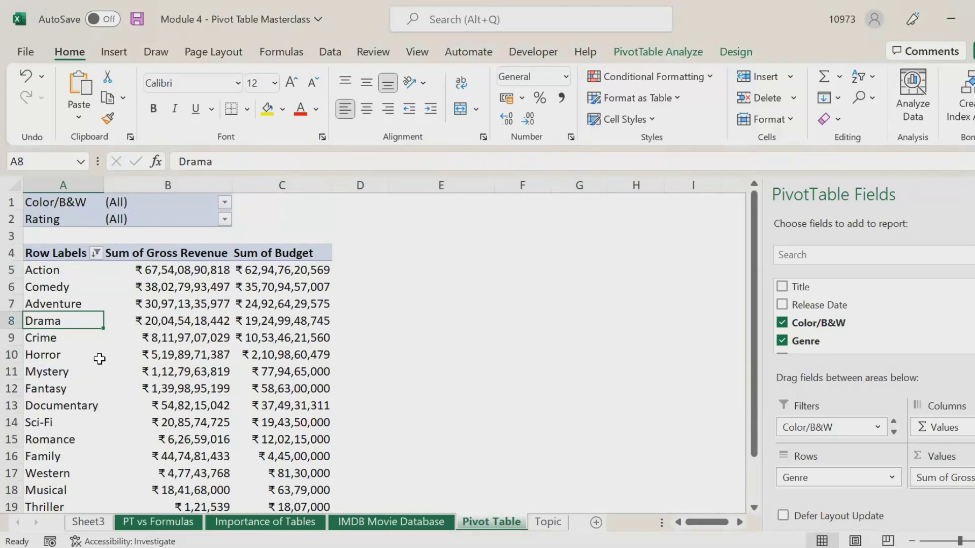
click(95, 252)
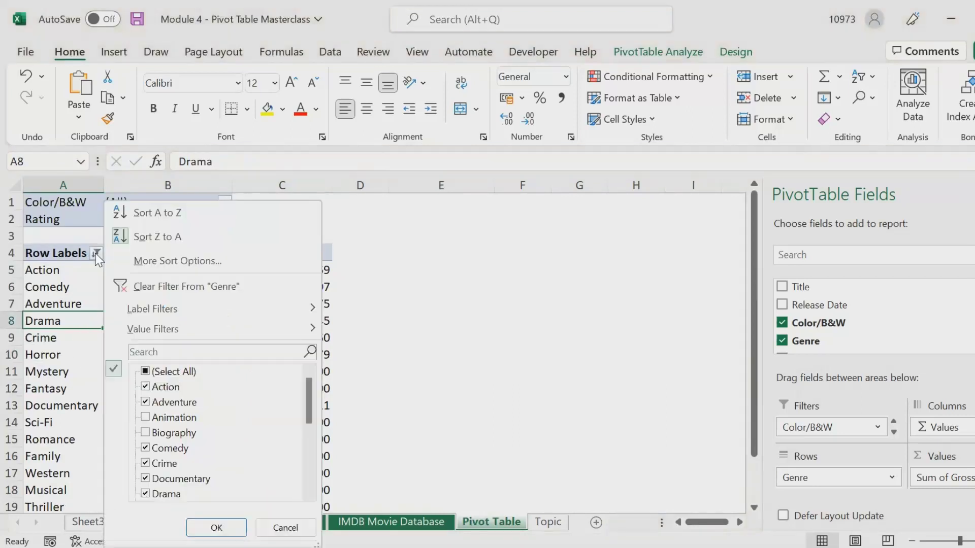
mouse_move(166, 304)
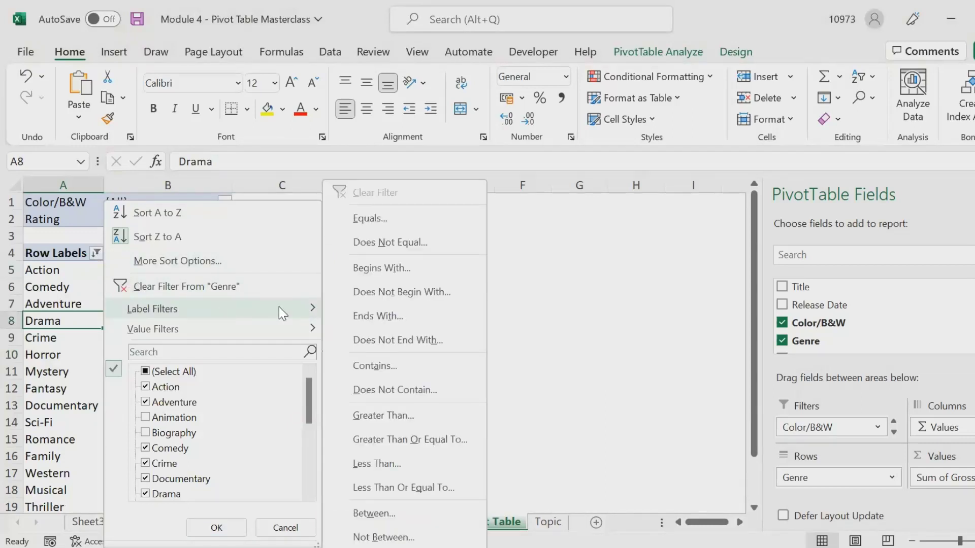
click(69, 301)
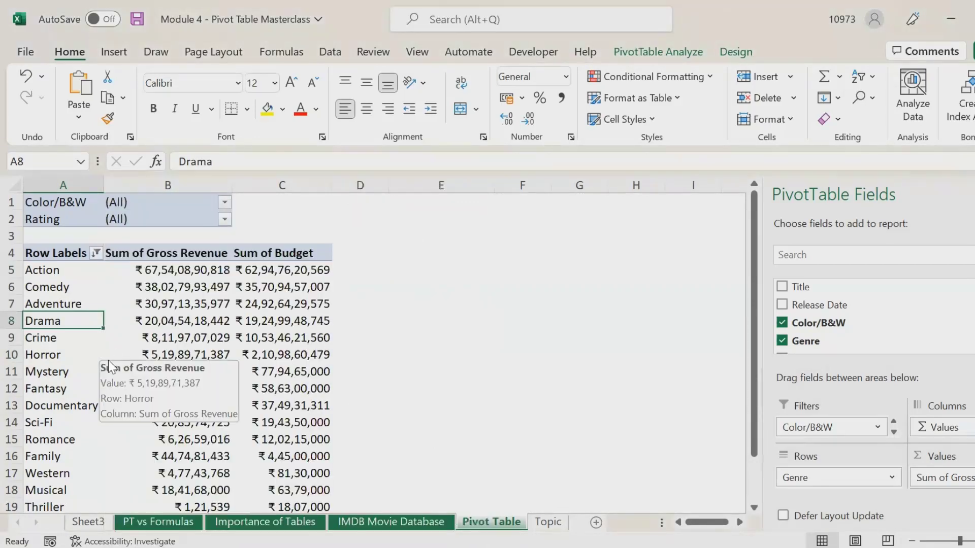
scroll(76, 427, down, 2)
scroll(81, 407, up, 2)
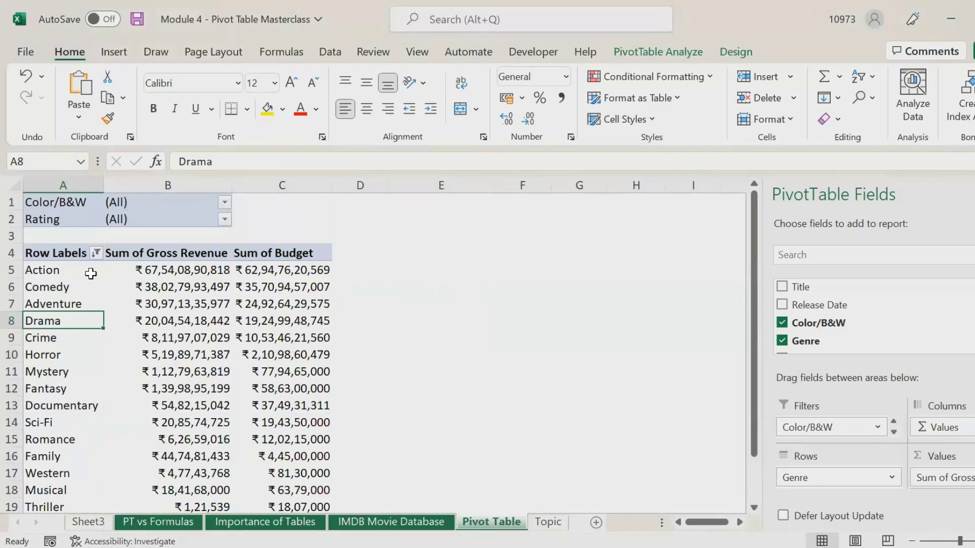
Apply a label filter to the Genre row labels that shows only genres beginning with A.
click(96, 253)
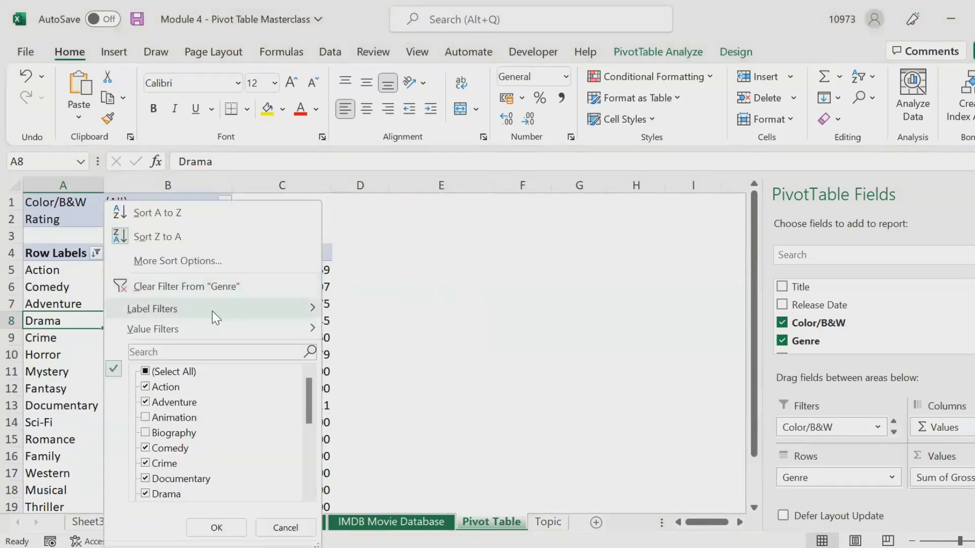
mouse_move(252, 309)
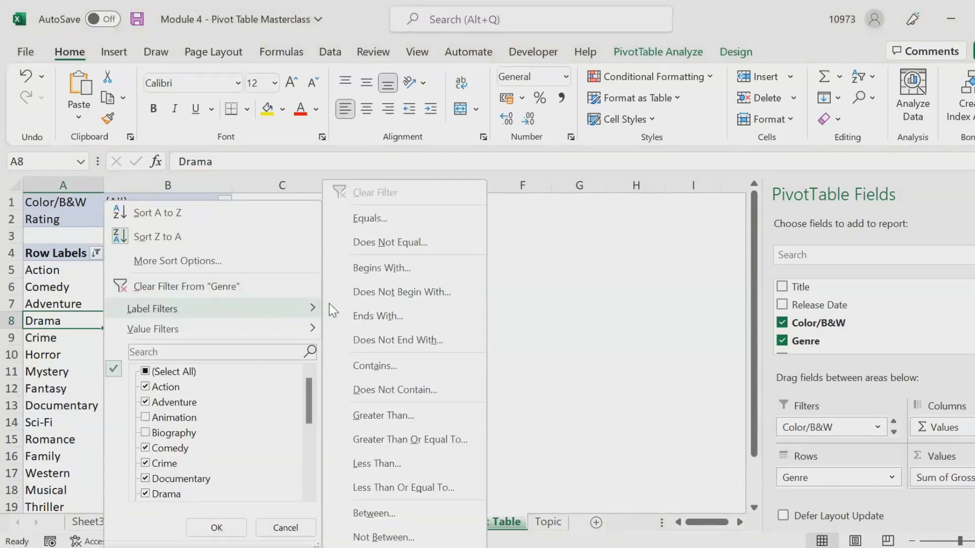
click(398, 273)
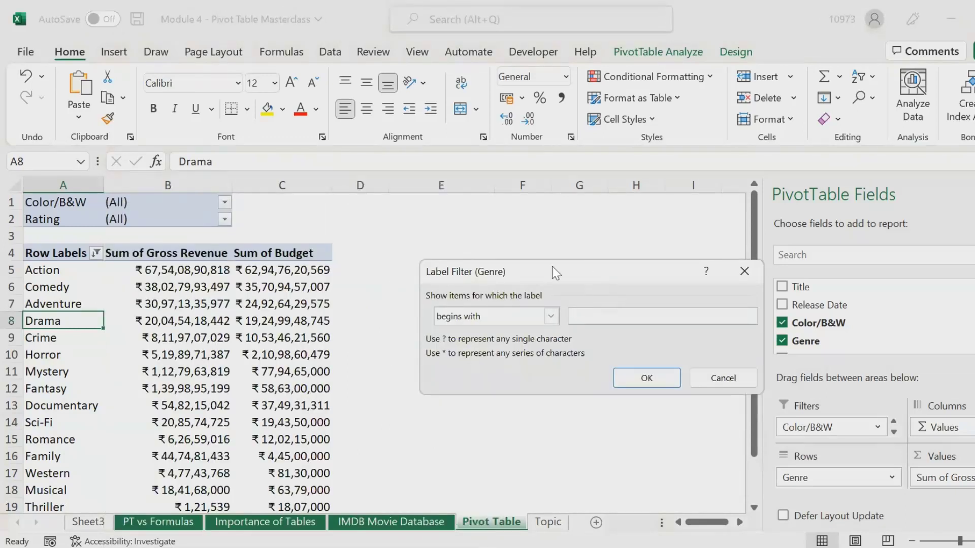
drag(552, 266, 510, 262)
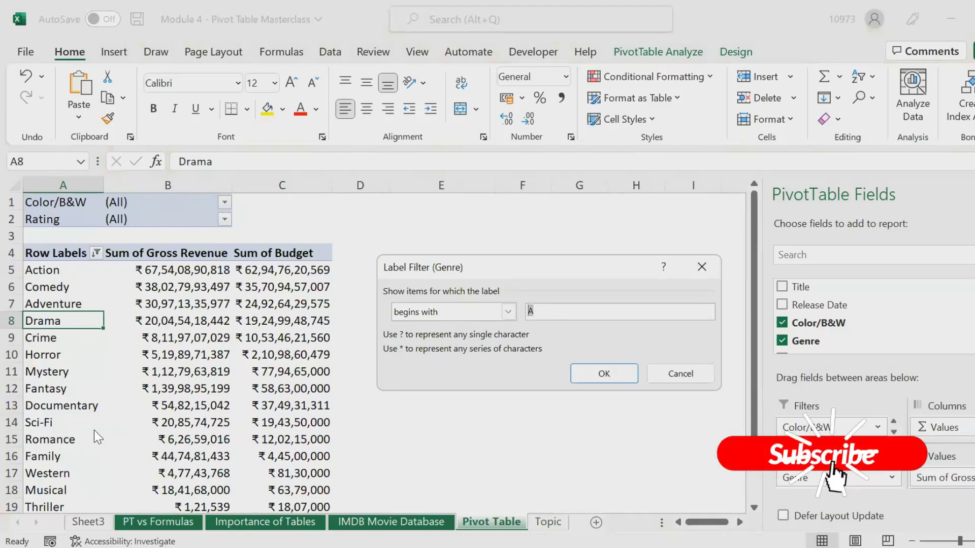
click(593, 380)
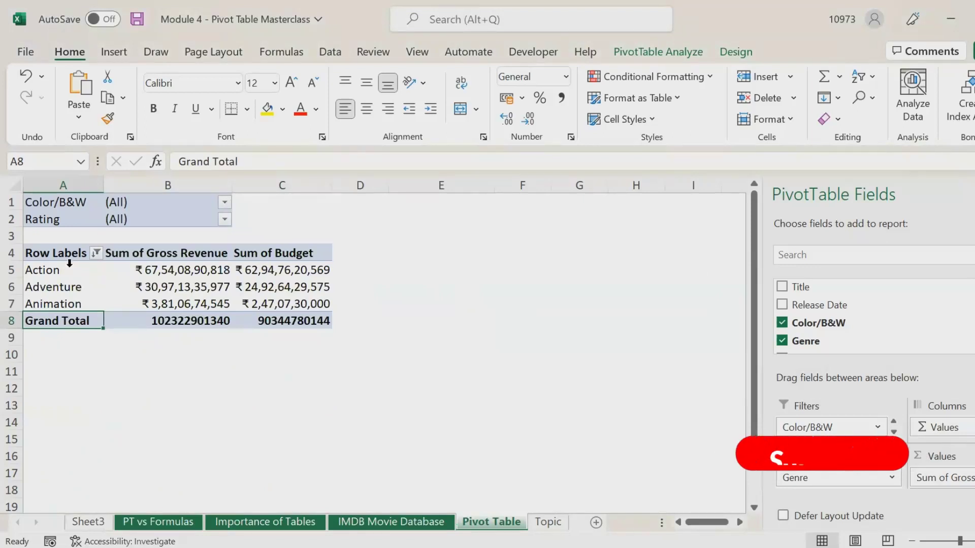
drag(69, 267, 78, 294)
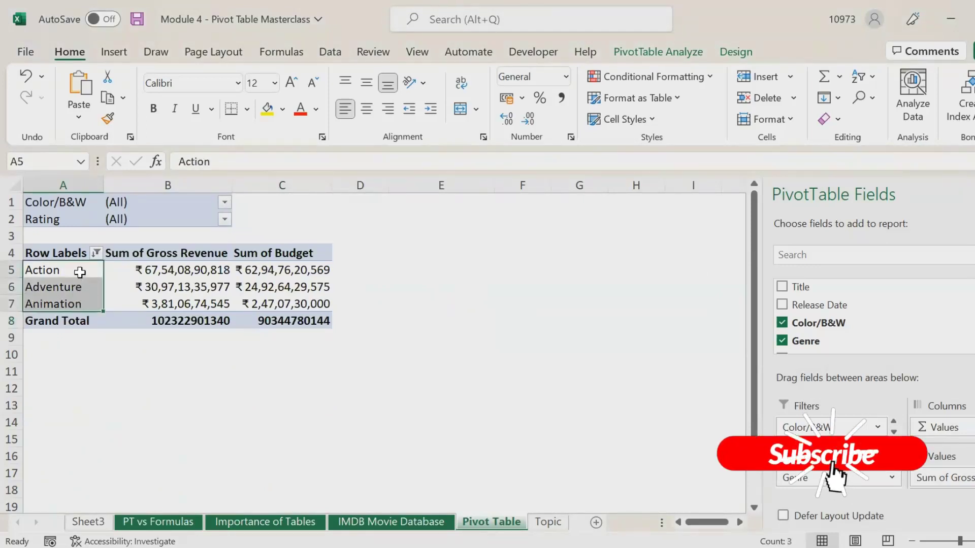
click(77, 270)
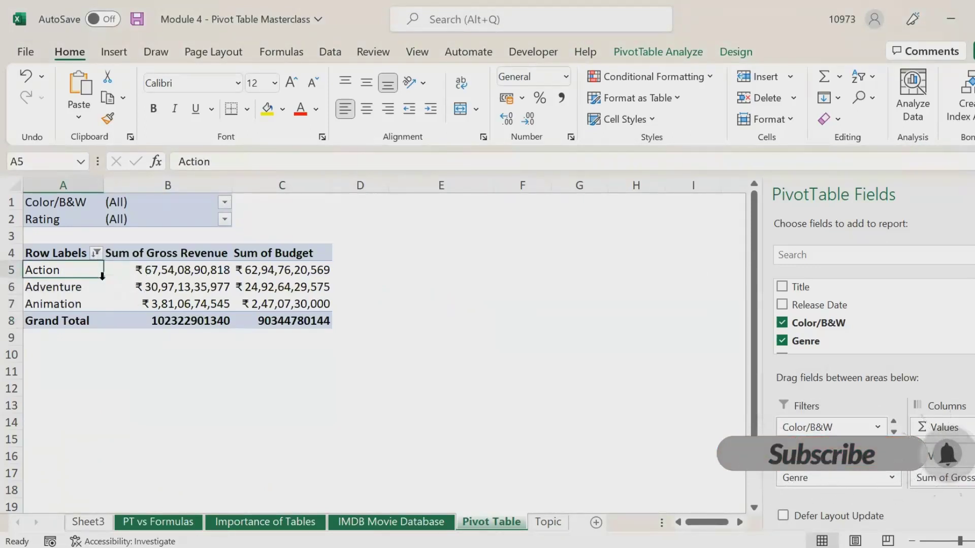
Clear the filter from the Genre row labels and look over the full genre list.
click(95, 253)
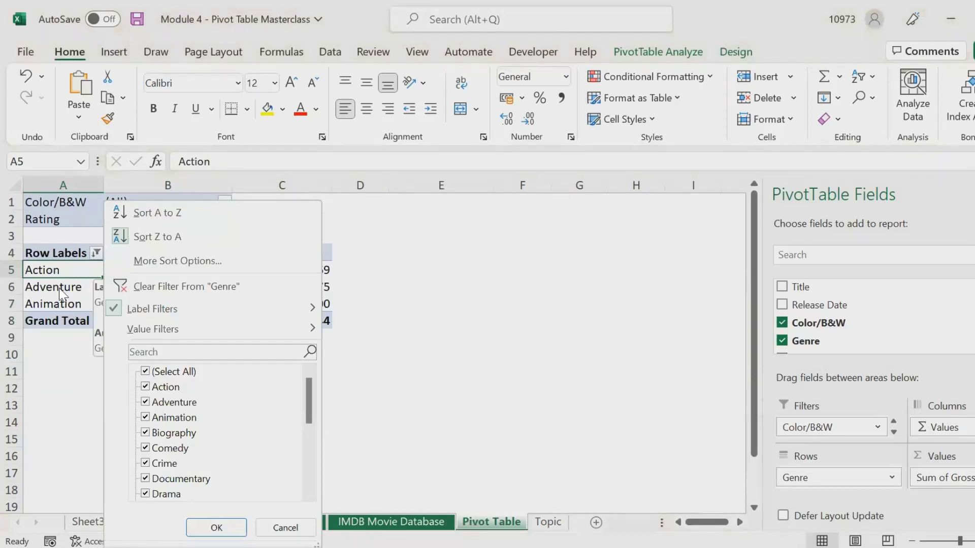
click(186, 288)
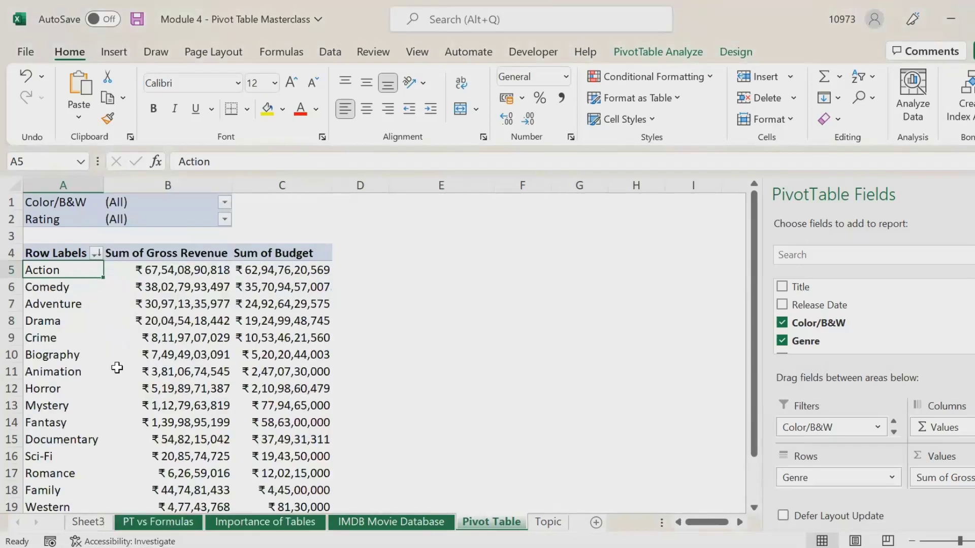
scroll(123, 400, down, 1)
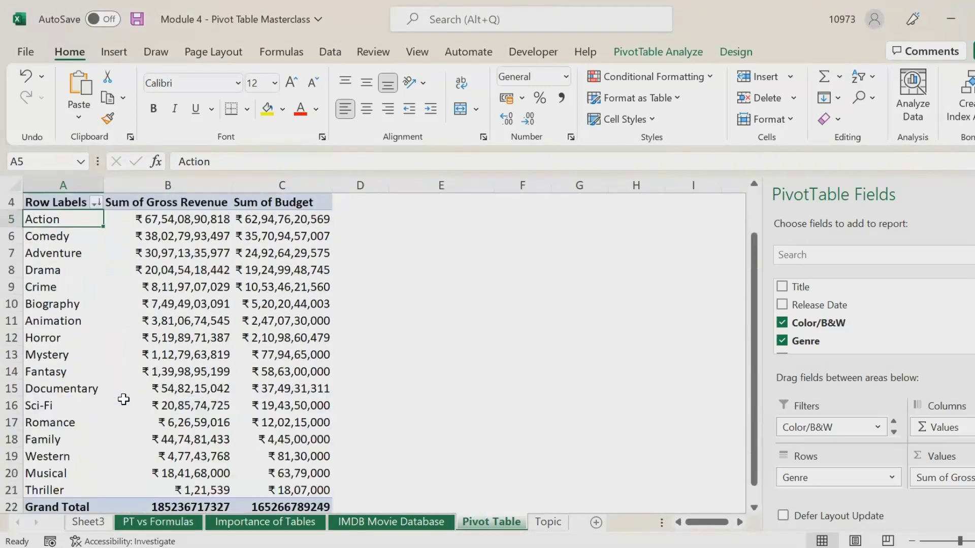
scroll(125, 357, up, 1)
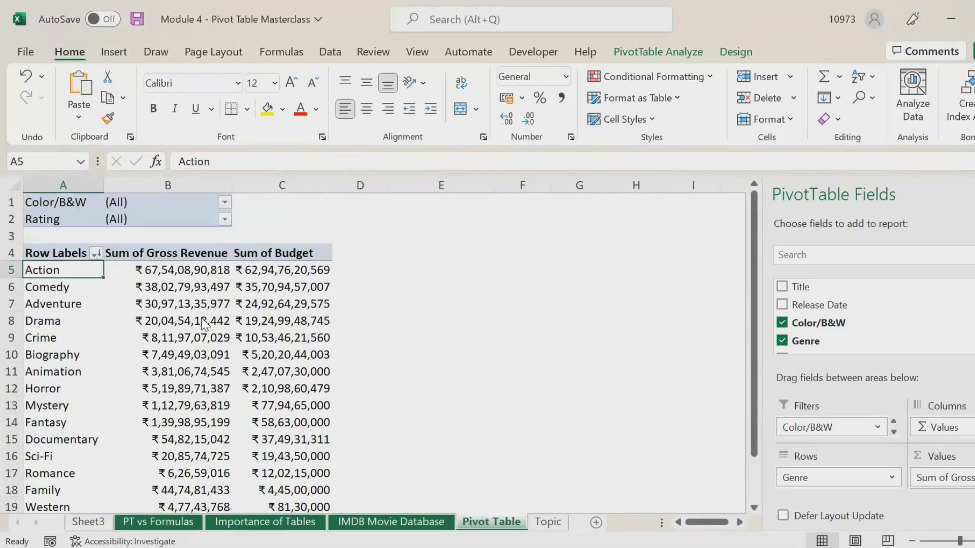
Apply a label filter to the Genre row labels that shows only genres ending with Y.
click(97, 253)
mouse_move(309, 310)
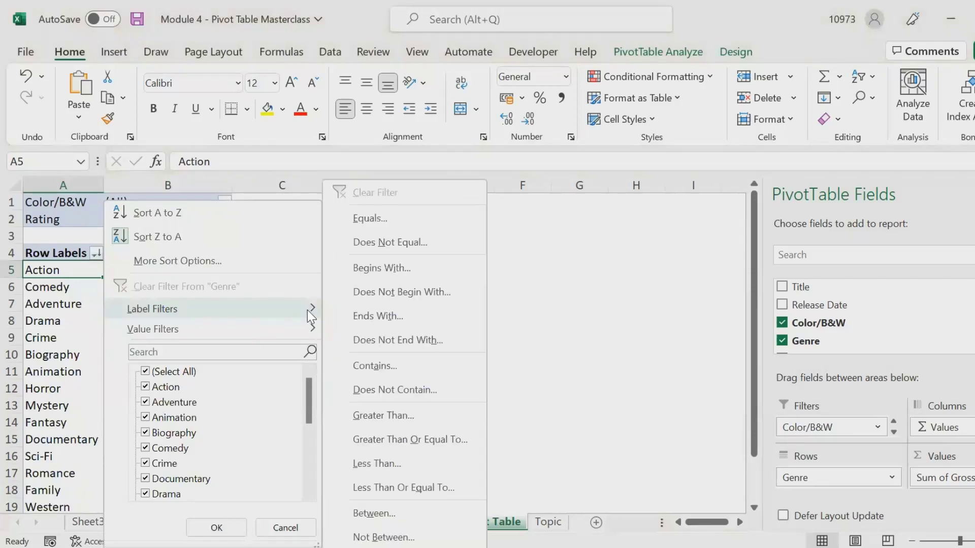
click(383, 317)
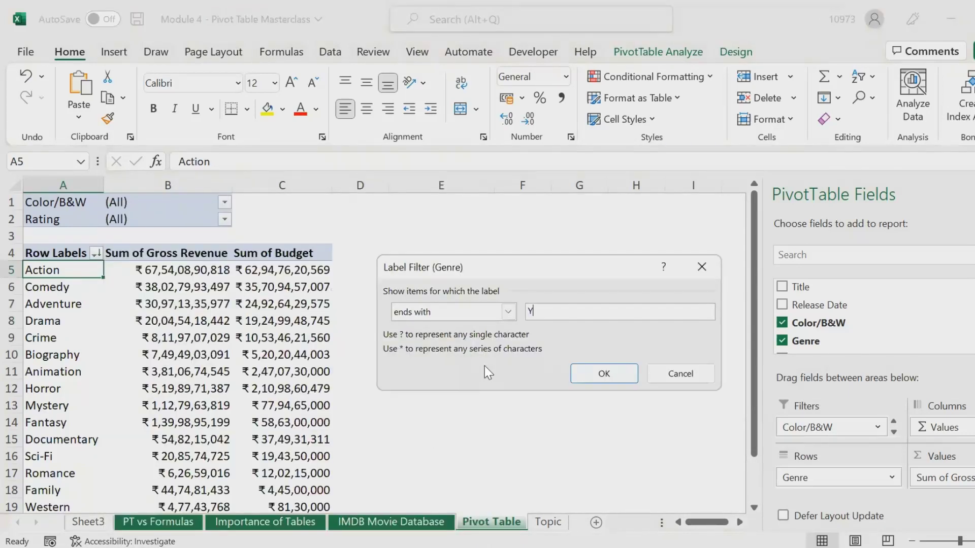
click(593, 381)
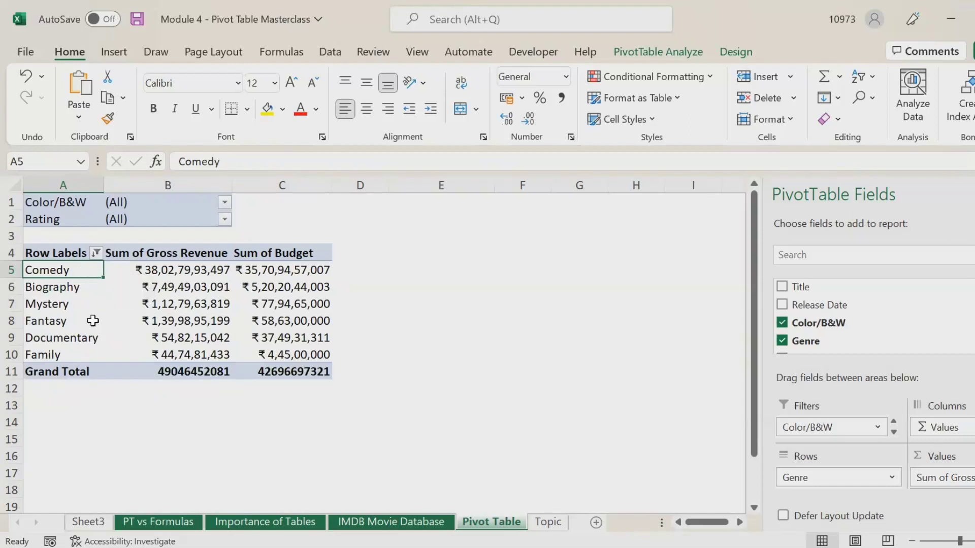
Clear the filter from the Genre row labels and look over the gross revenue values of all genres.
click(150, 434)
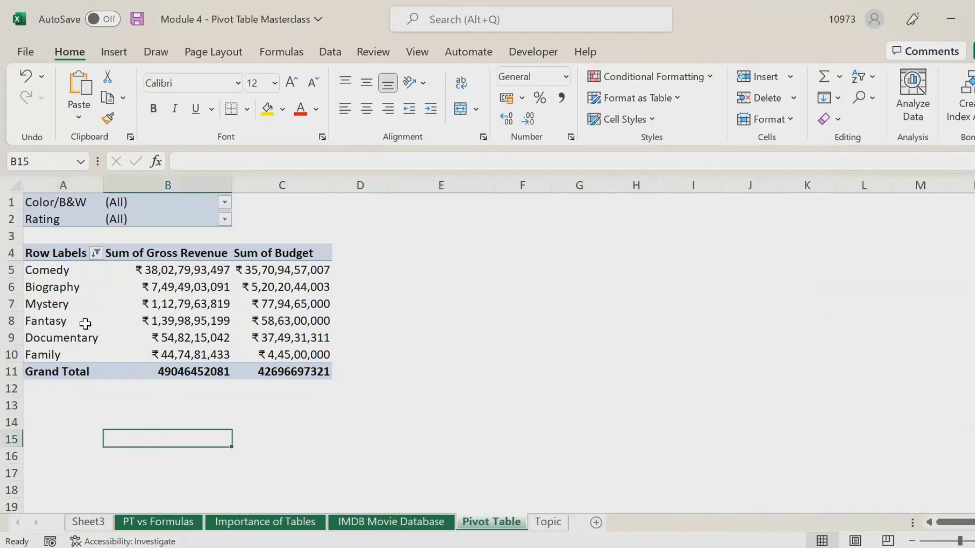
click(86, 323)
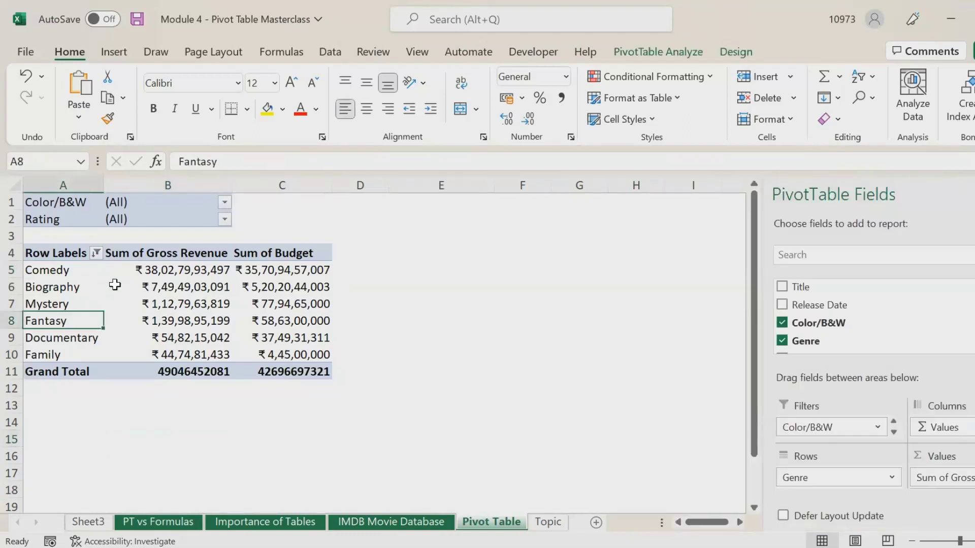
click(96, 254)
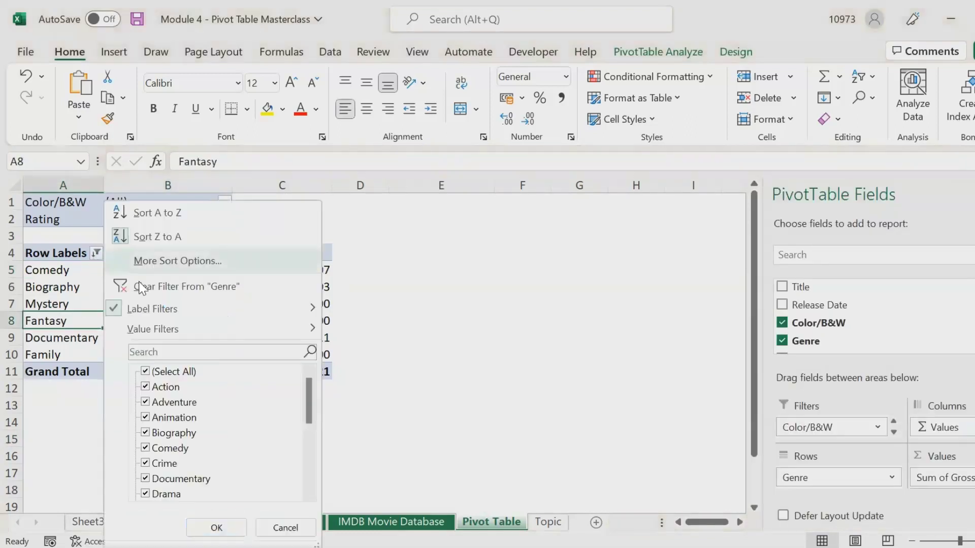
click(163, 289)
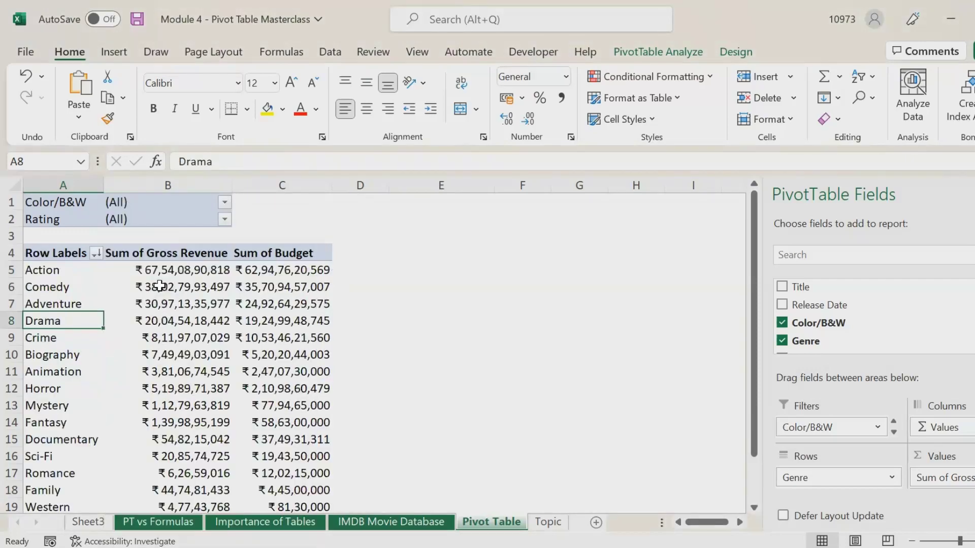
scroll(99, 404, down, 2)
scroll(106, 390, up, 2)
drag(166, 272, 162, 288)
drag(156, 361, 168, 423)
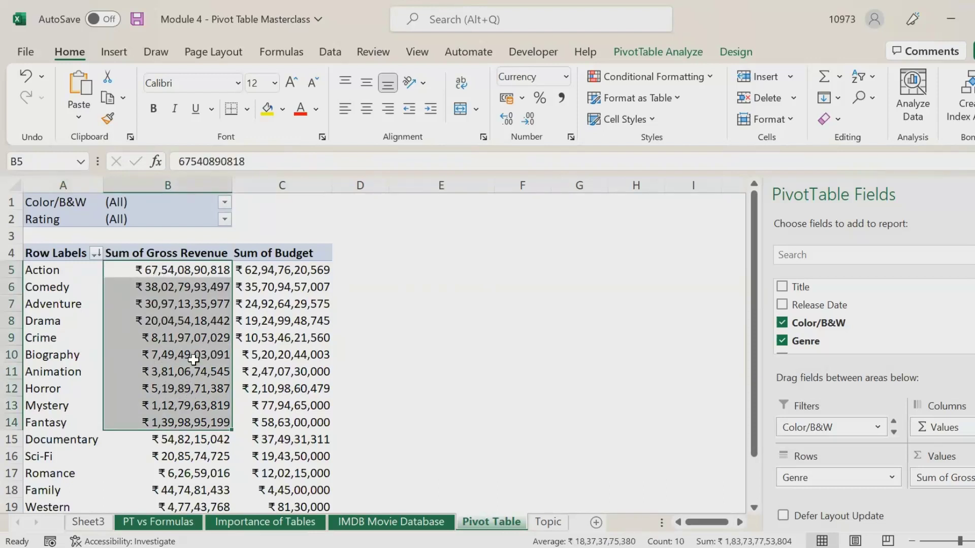
click(191, 341)
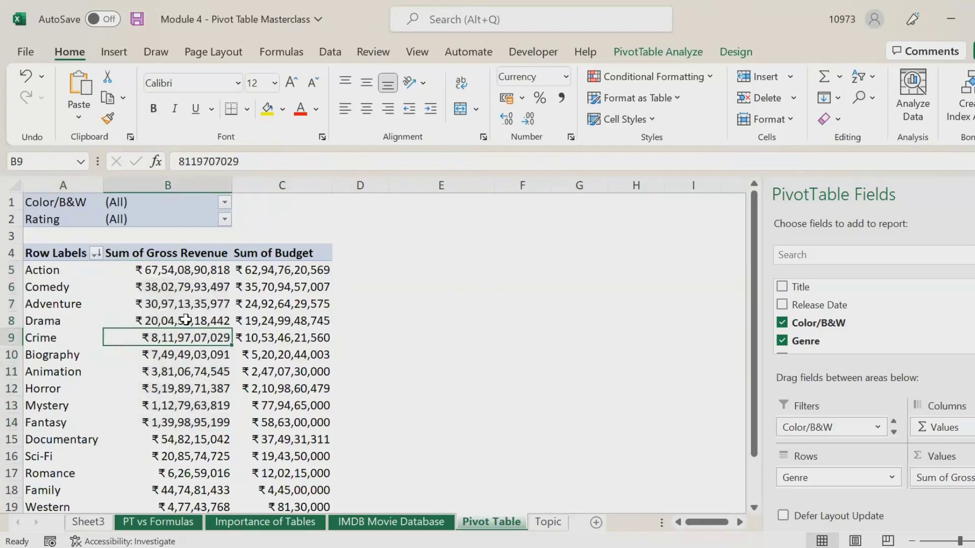
mouse_move(236, 422)
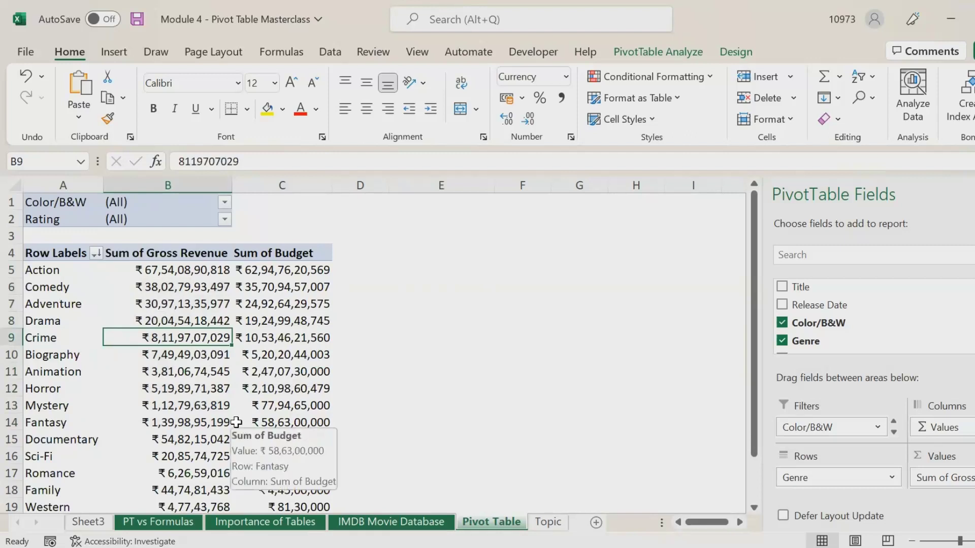
Copy Animation's gross revenue into cell G8 and widen column G to fit the value.
click(182, 374)
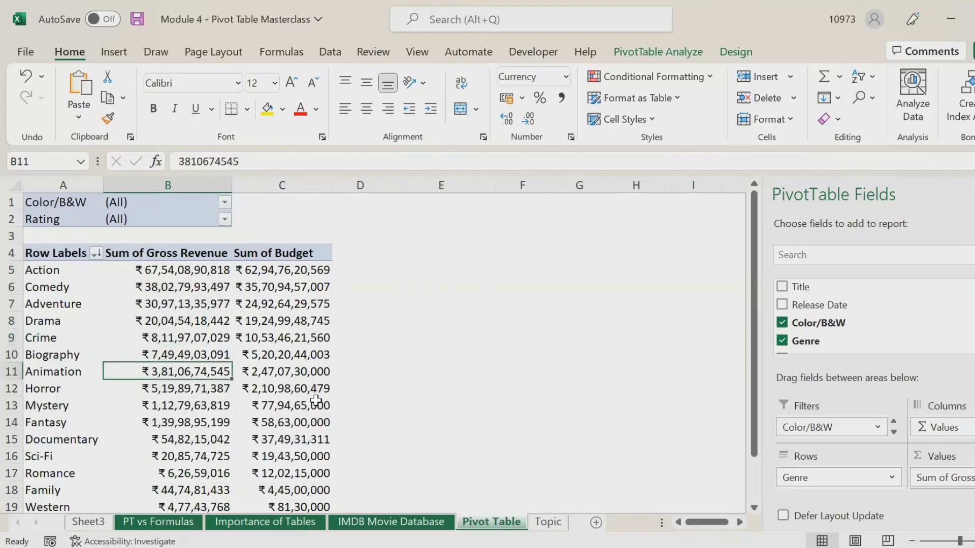
key(ctrl+c)
click(566, 320)
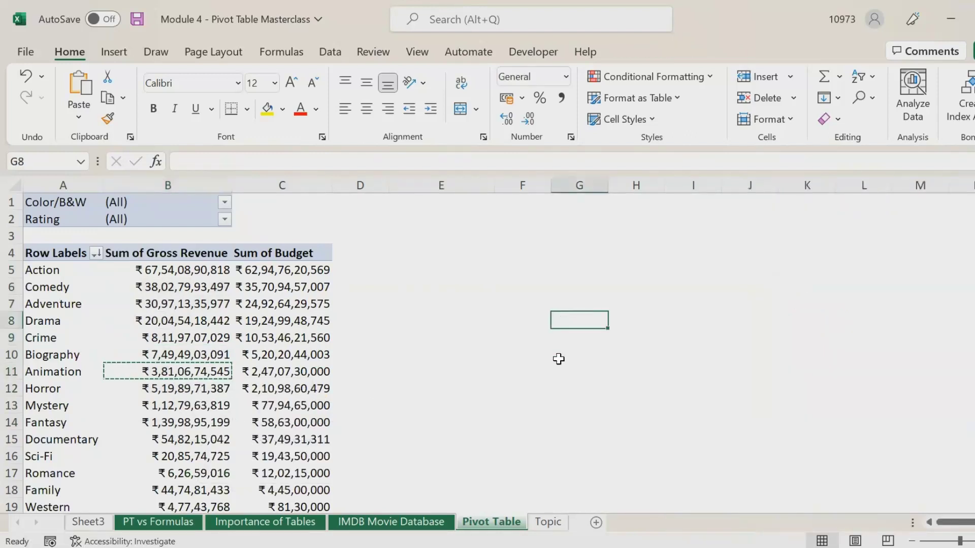
key(ctrl+v)
double_click(607, 185)
click(412, 304)
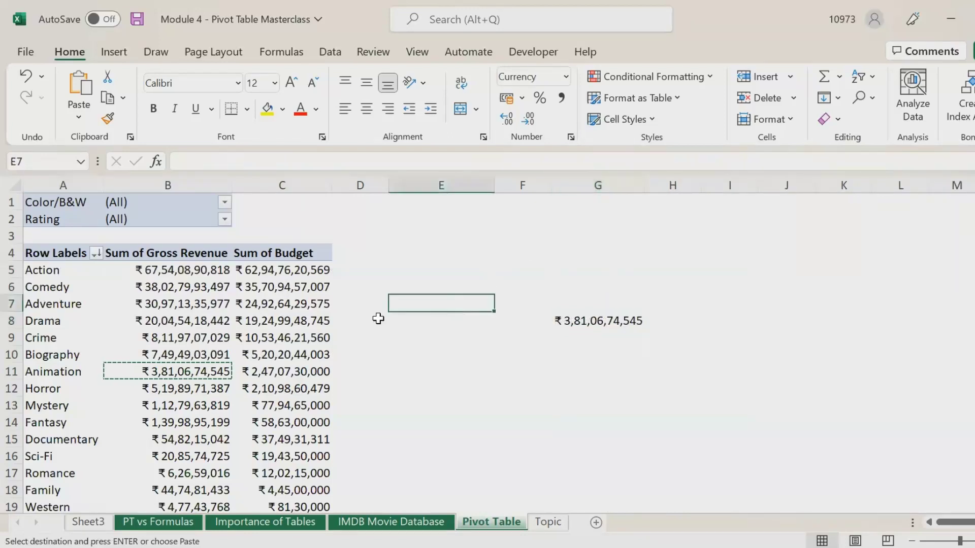
Compare Animation's gross revenue with the other genres' values and examine the value filter options for the Genre row labels.
click(156, 270)
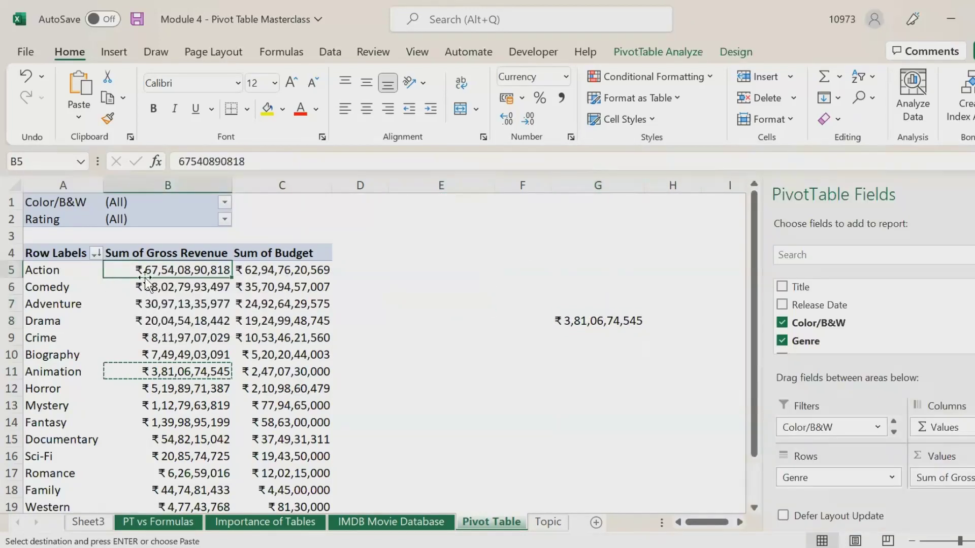
click(192, 371)
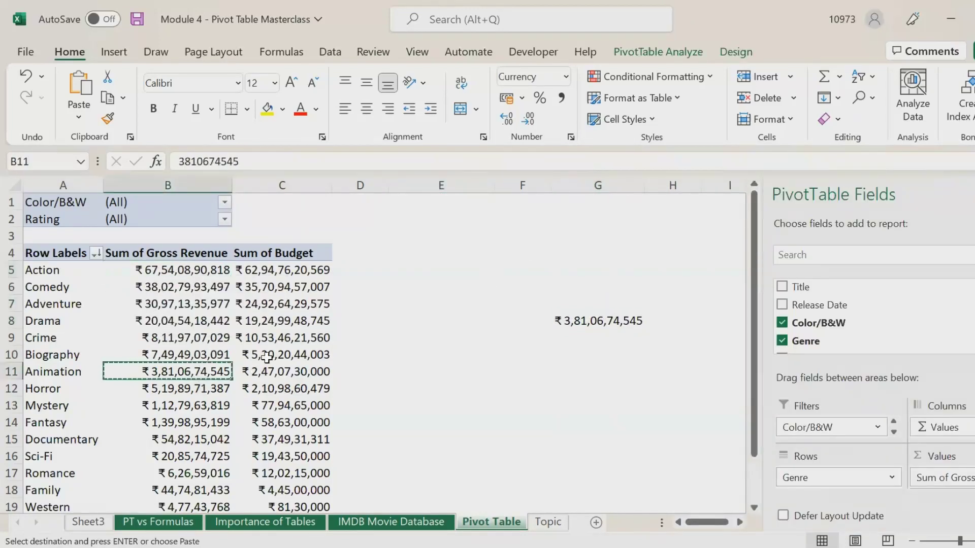
click(584, 323)
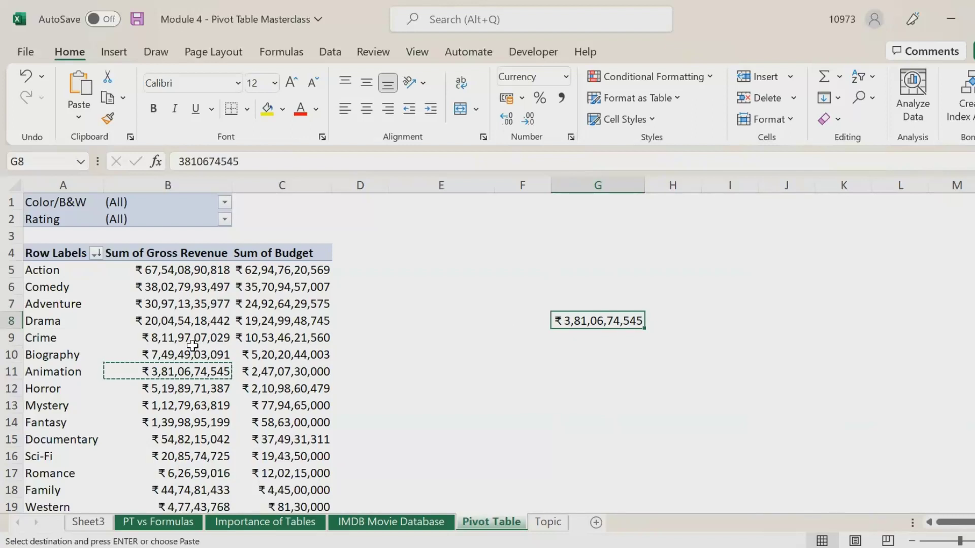
click(169, 372)
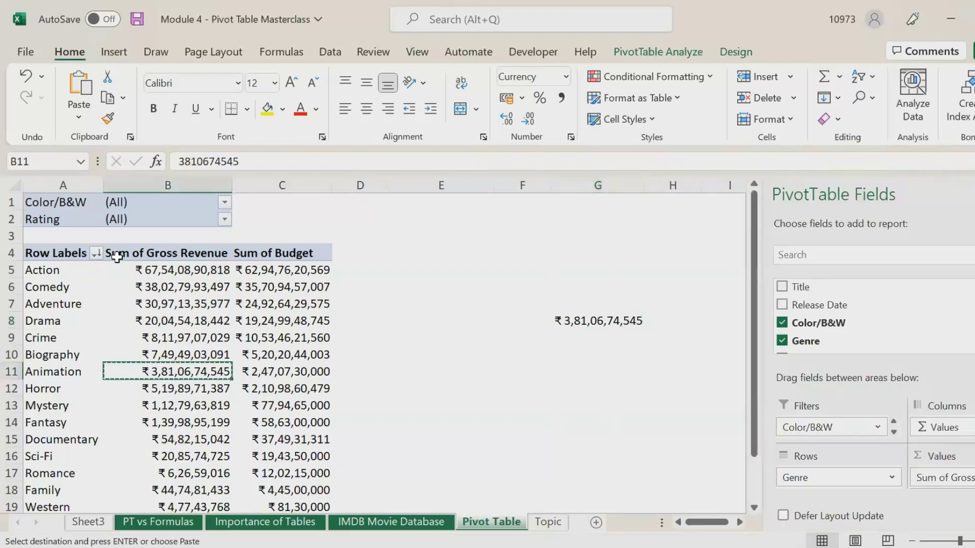
click(95, 254)
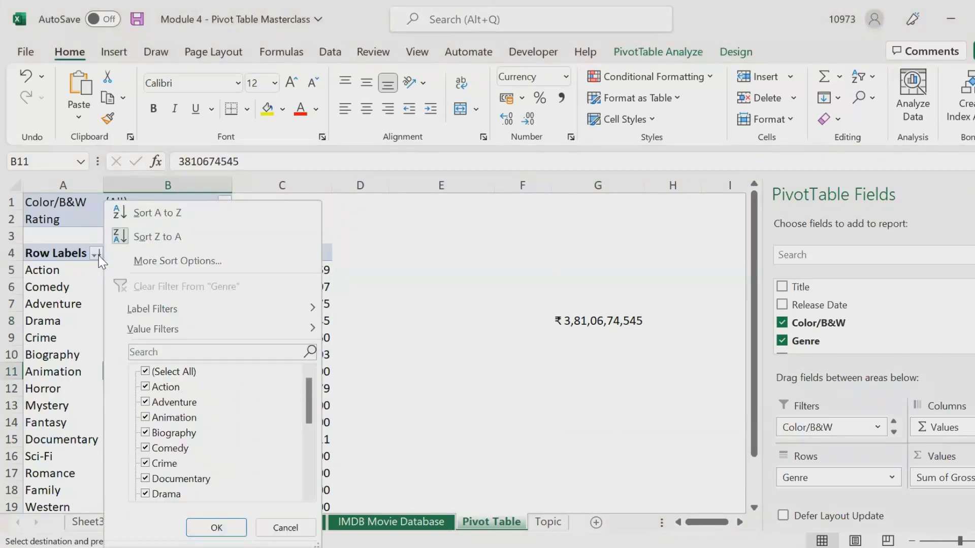
click(165, 289)
drag(184, 268, 201, 433)
click(200, 385)
click(172, 366)
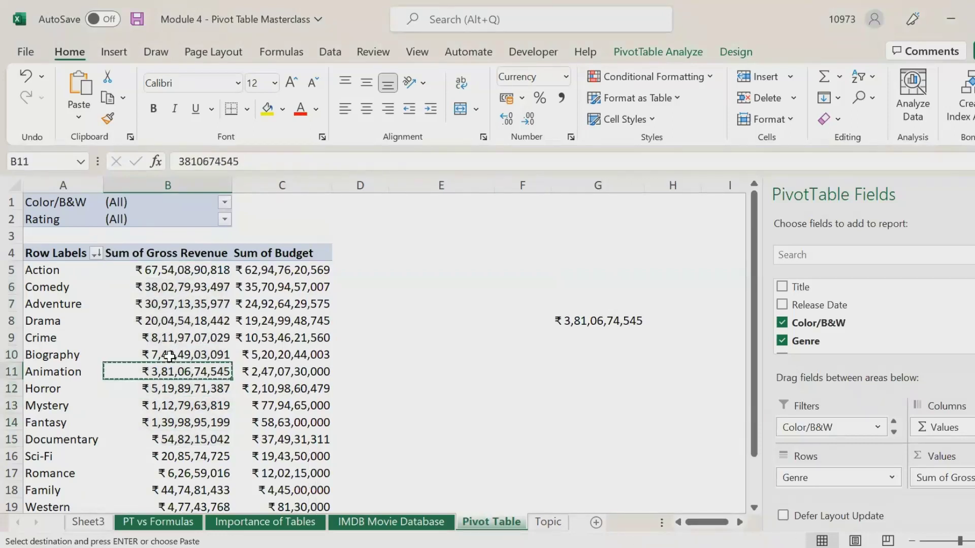
click(96, 253)
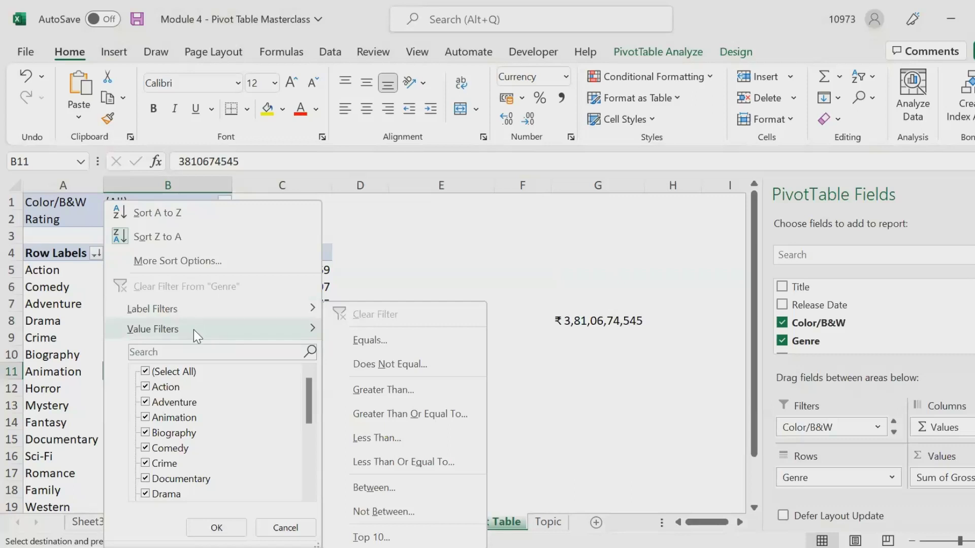
click(367, 317)
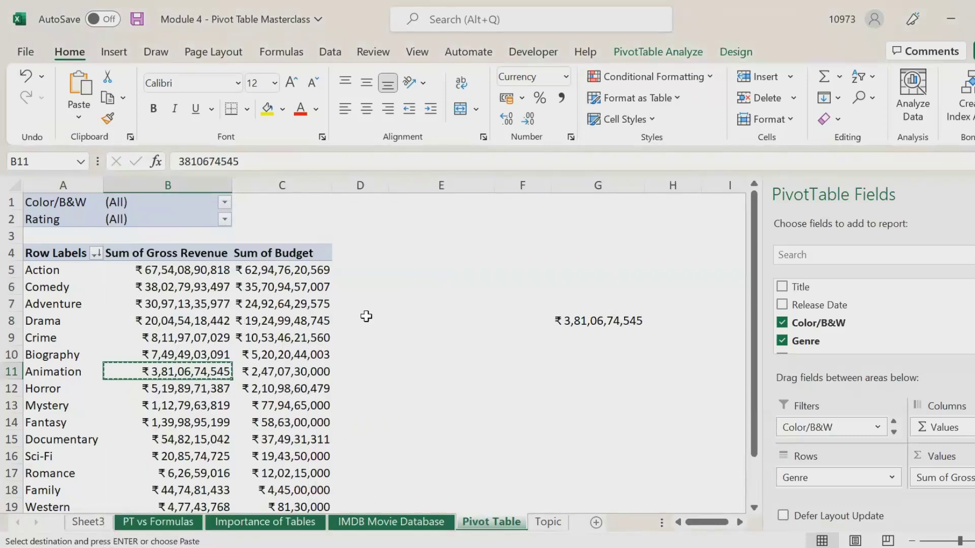
Apply a label filter to the Genre row labels that shows only genres beginning with A.
click(96, 254)
mouse_move(305, 309)
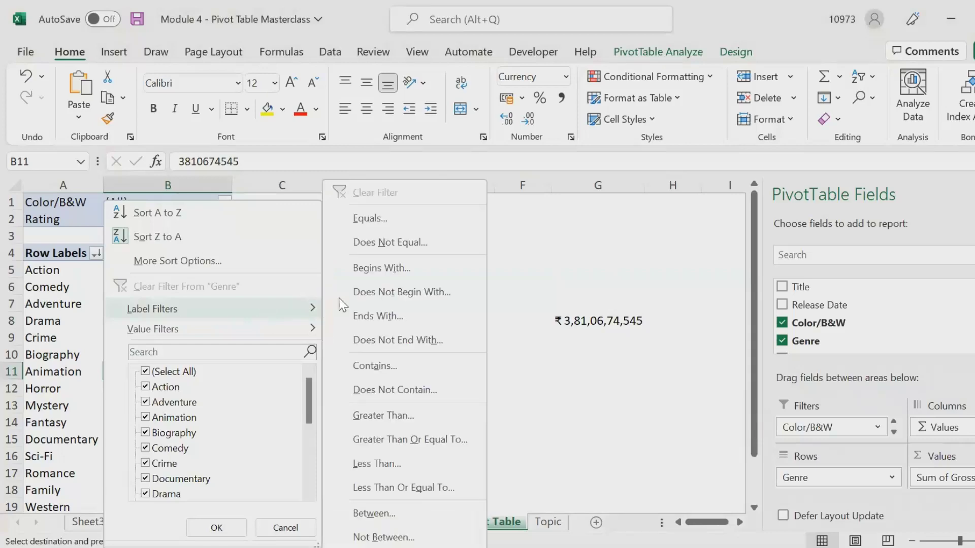
click(415, 263)
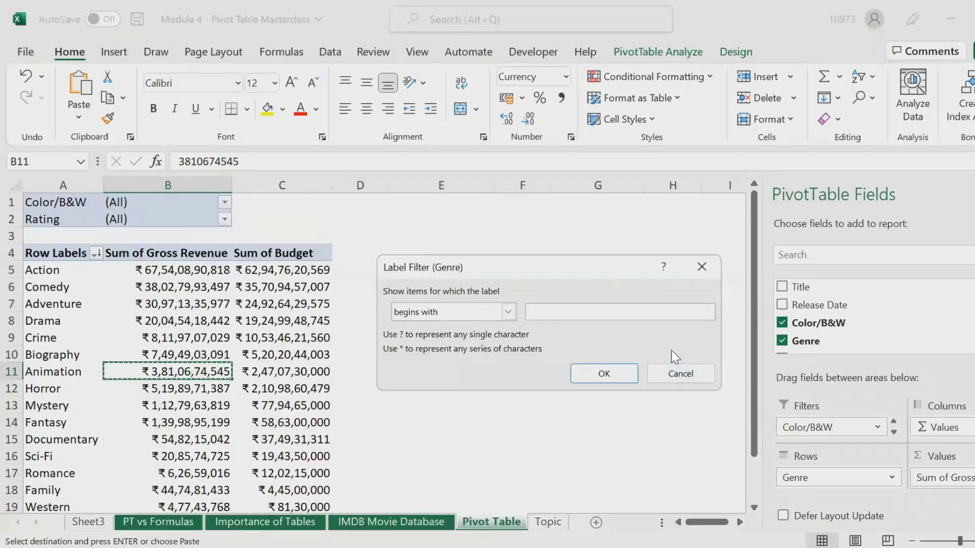
text(A)
click(621, 373)
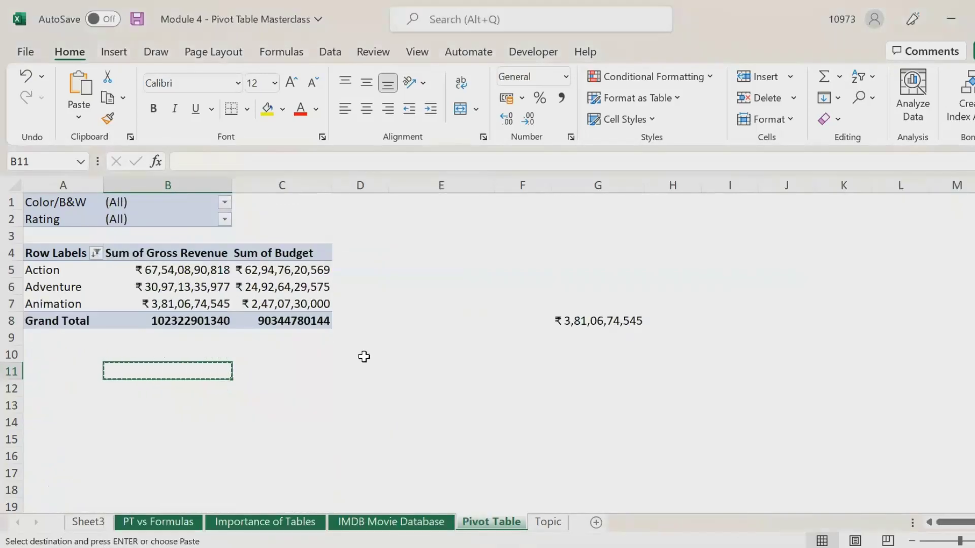
click(96, 252)
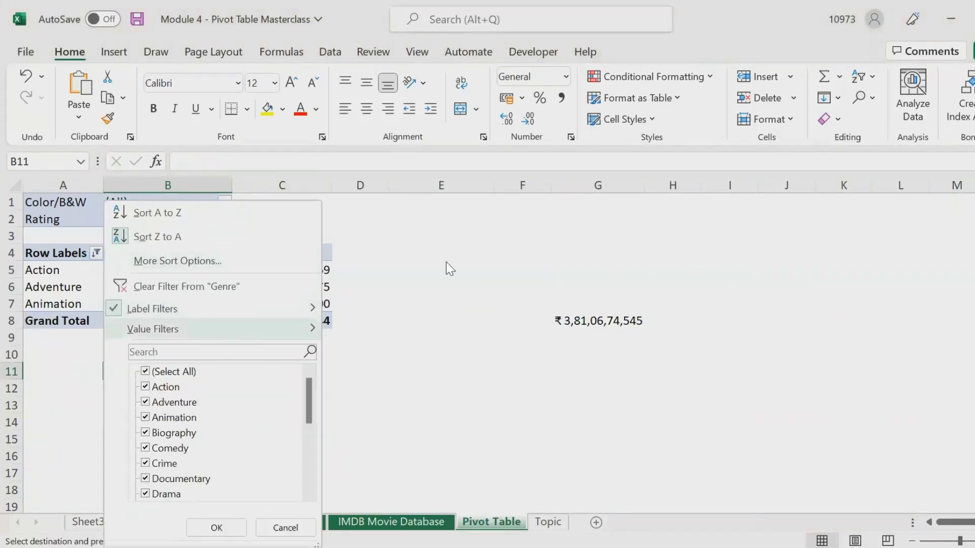
key(Escape)
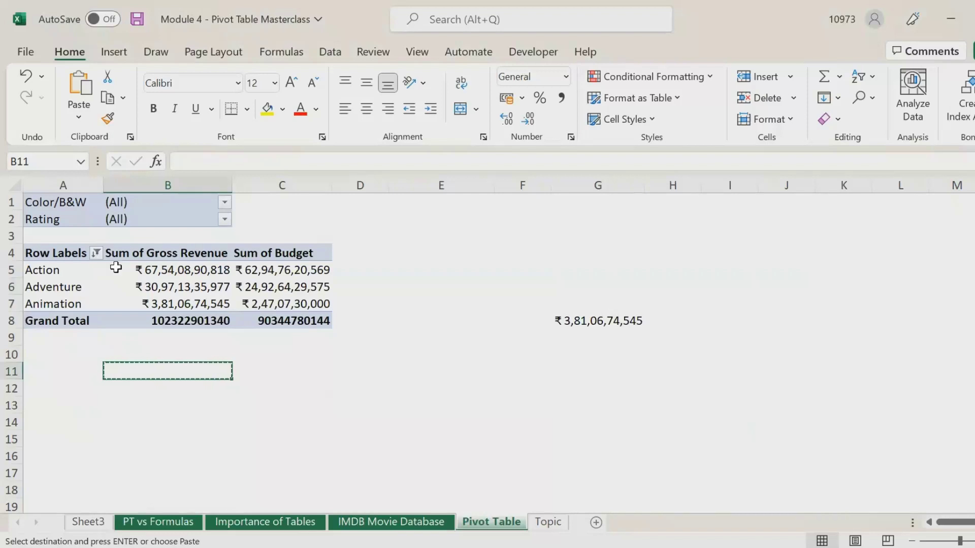
click(549, 316)
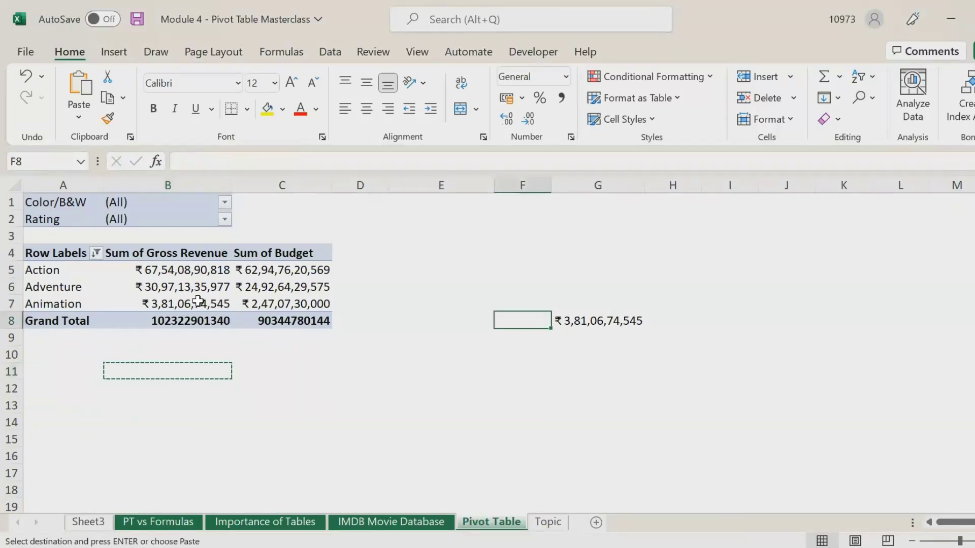
click(96, 253)
mouse_move(271, 330)
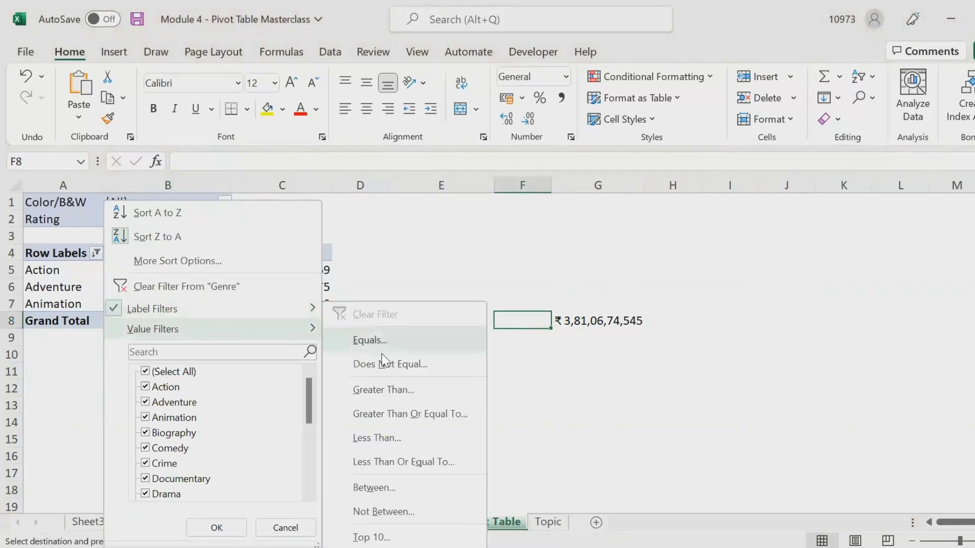
click(391, 391)
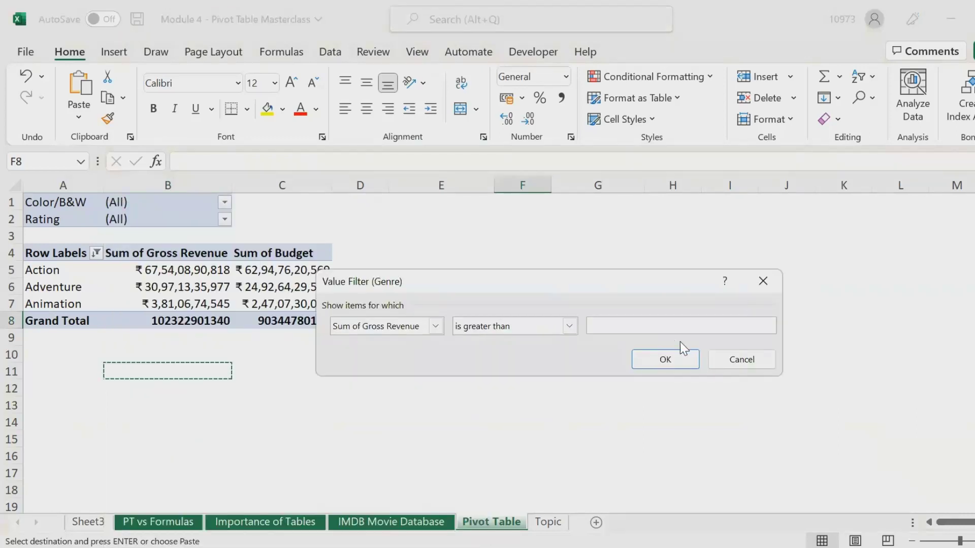
click(740, 359)
Copy the reference revenue value in cell G8 and delete it from the cell.
click(564, 321)
key(ctrl+c)
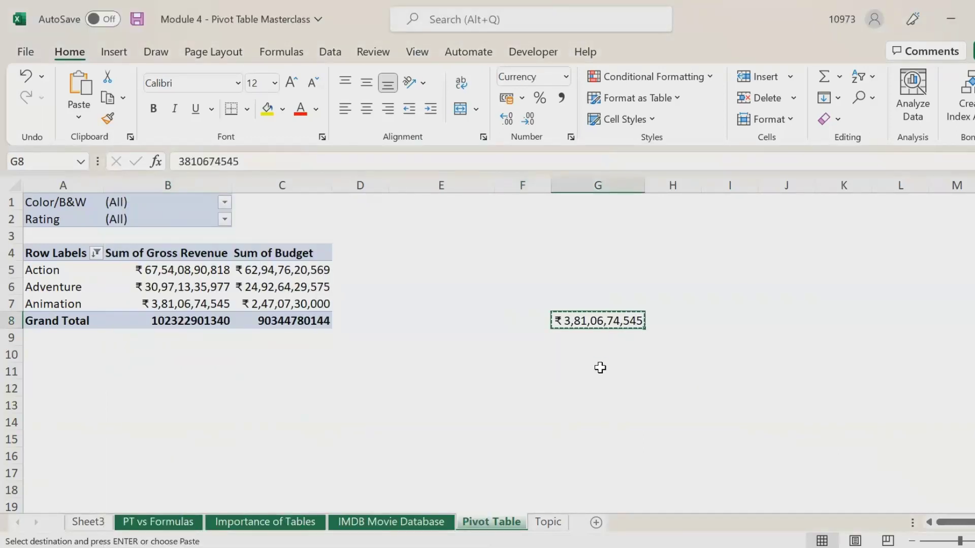
key(Delete)
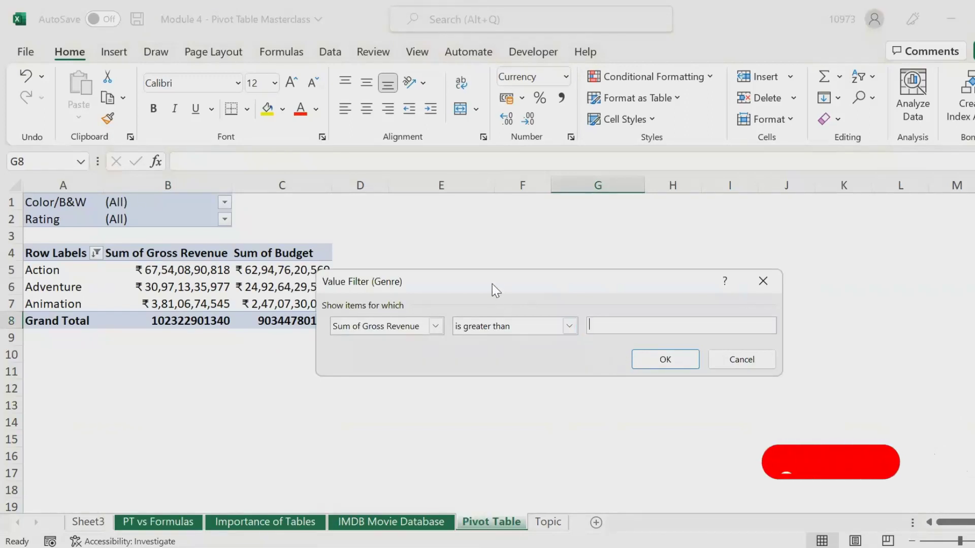
drag(488, 279, 538, 276)
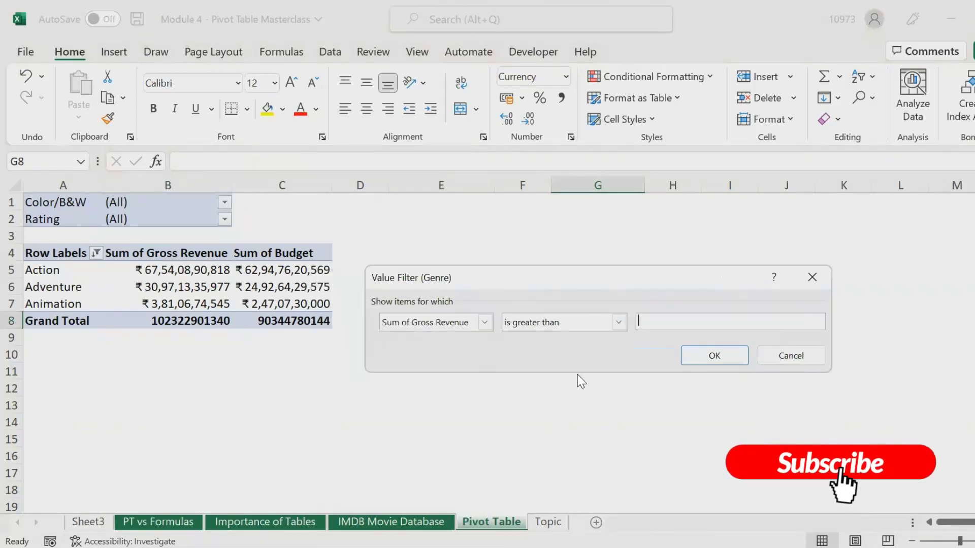
text(3)
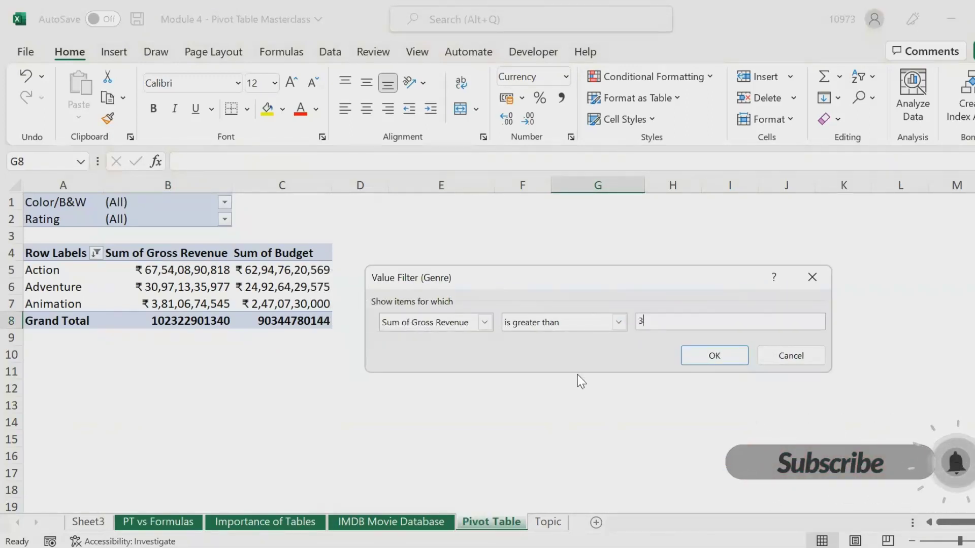
text(8106)
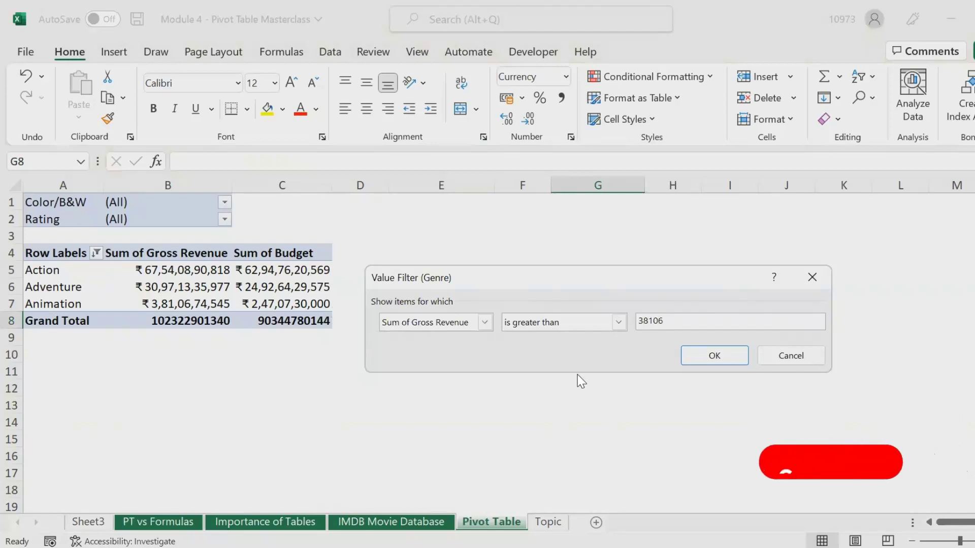
text(74)
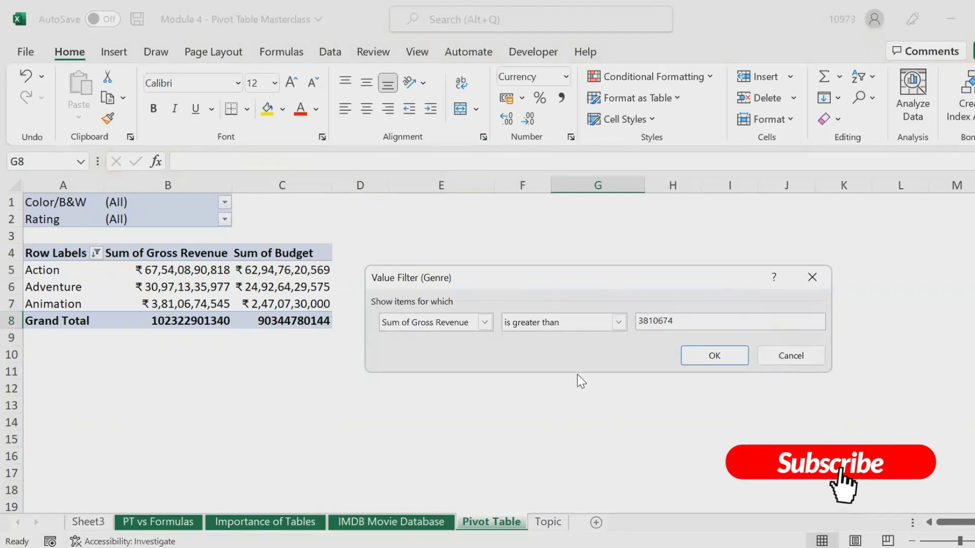
text(545)
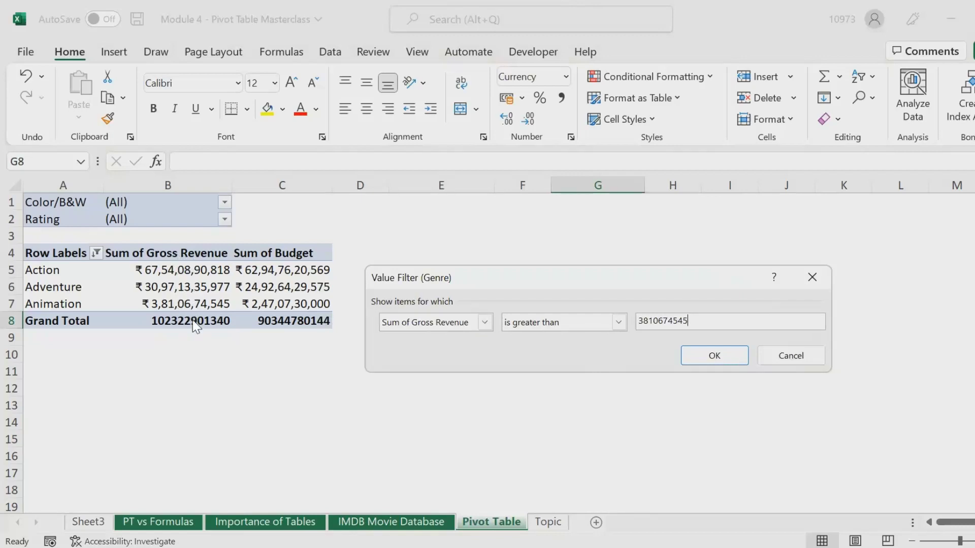
click(485, 325)
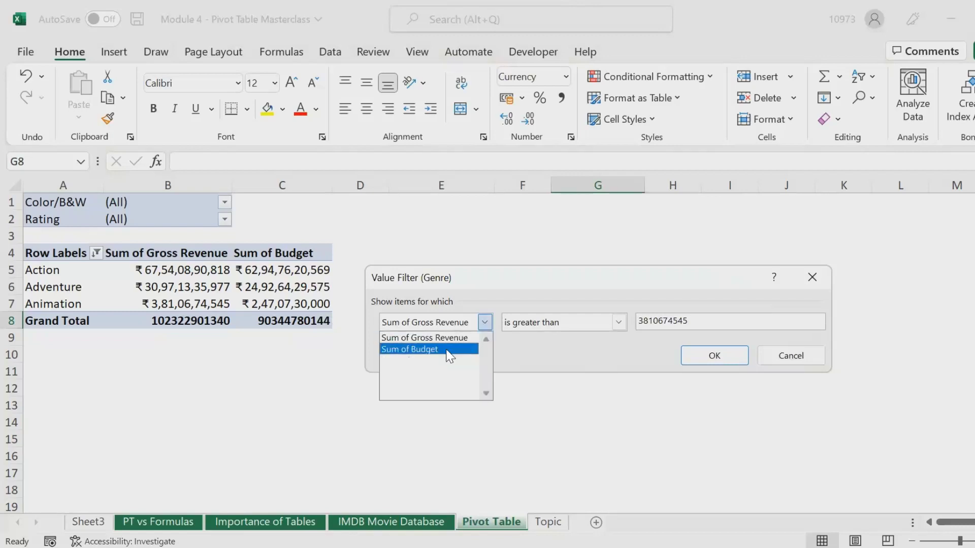
click(619, 323)
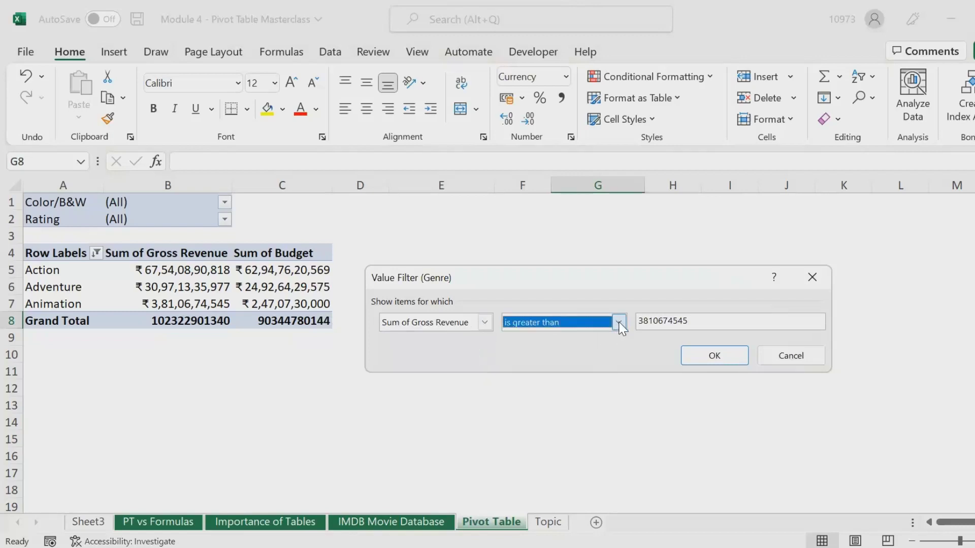
click(619, 322)
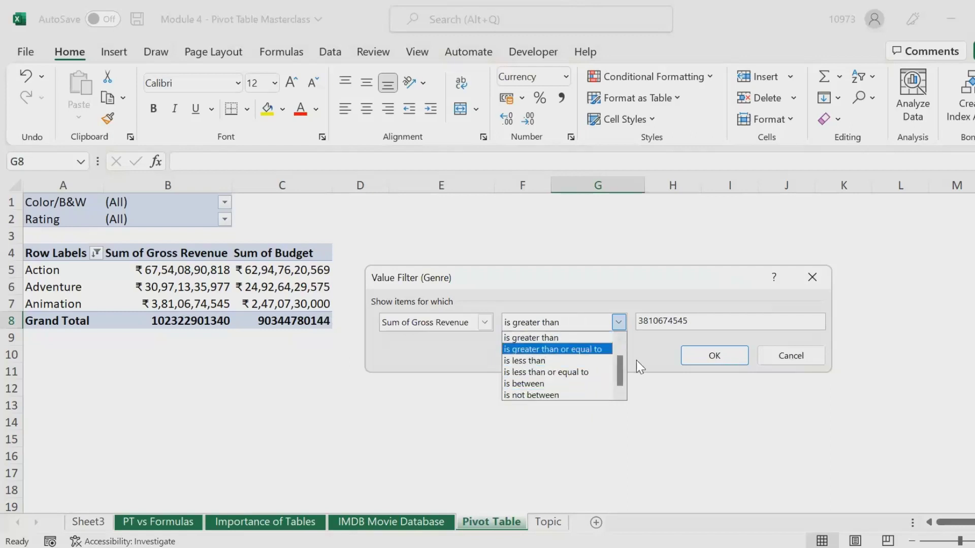
click(696, 360)
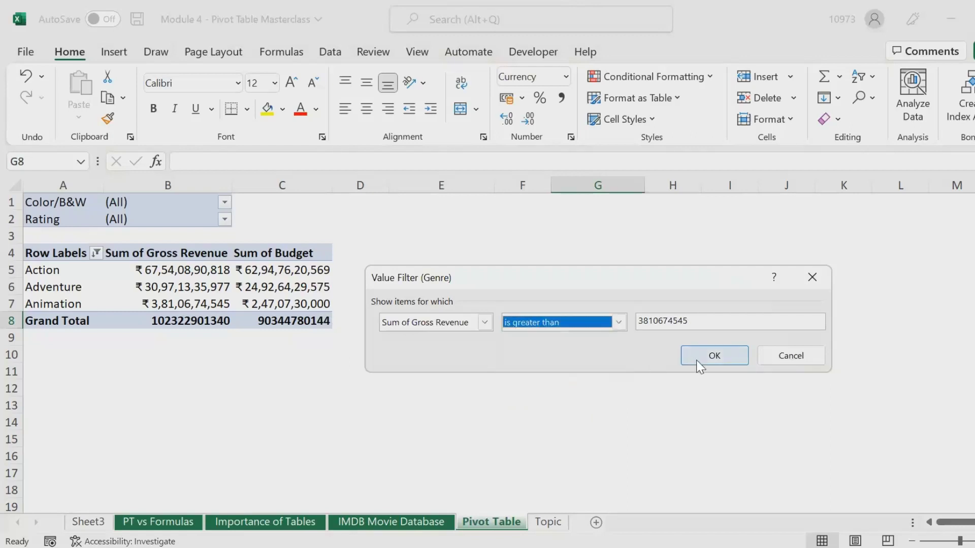
click(696, 361)
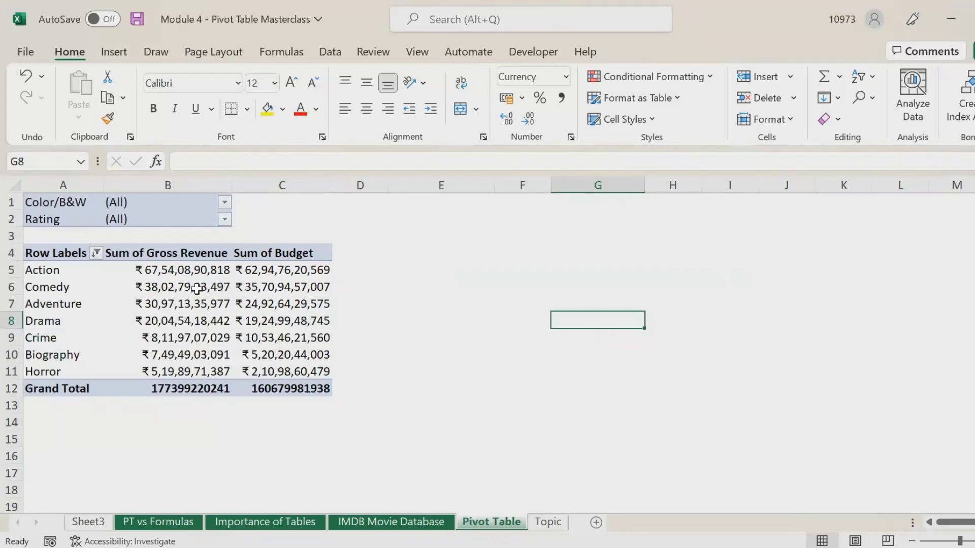
Review the Genre value filter's criterion and compare it with the gross revenue values of the listed genres.
mouse_move(196, 288)
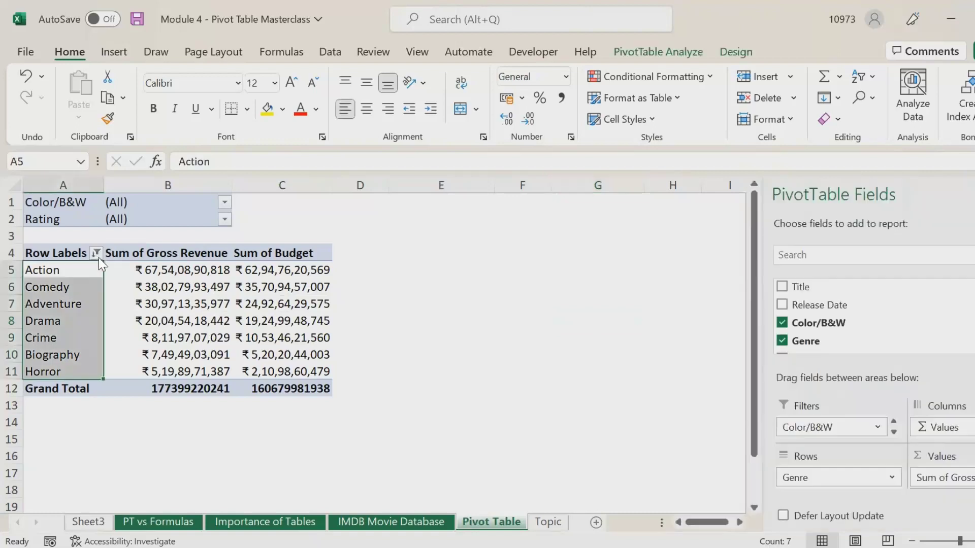
click(98, 255)
click(98, 254)
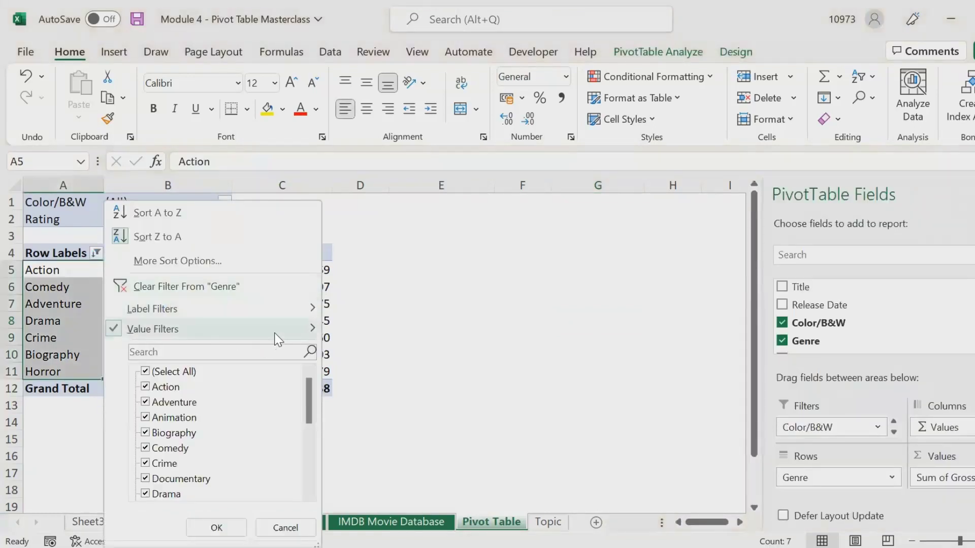
mouse_move(275, 333)
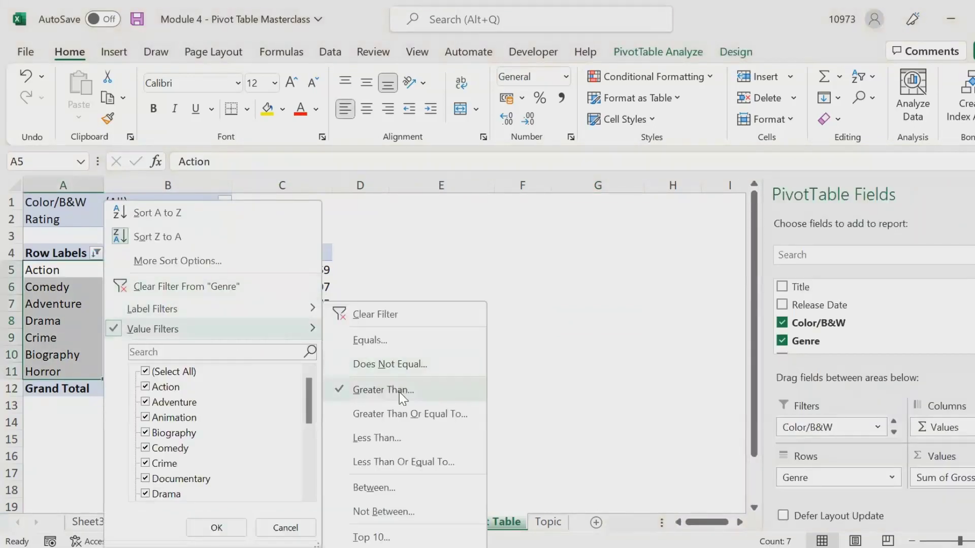
click(399, 392)
click(707, 323)
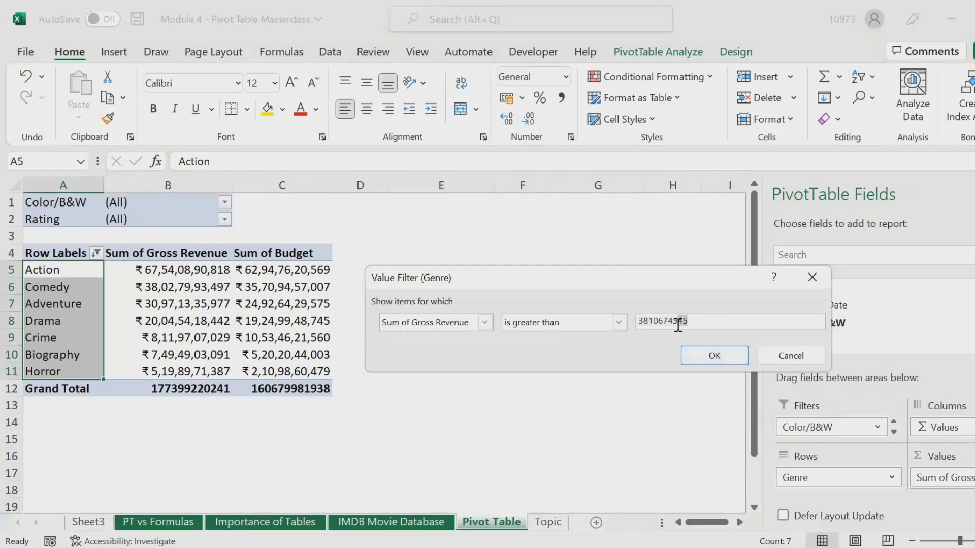
double_click(646, 325)
drag(701, 321, 628, 325)
drag(704, 319, 637, 327)
click(714, 356)
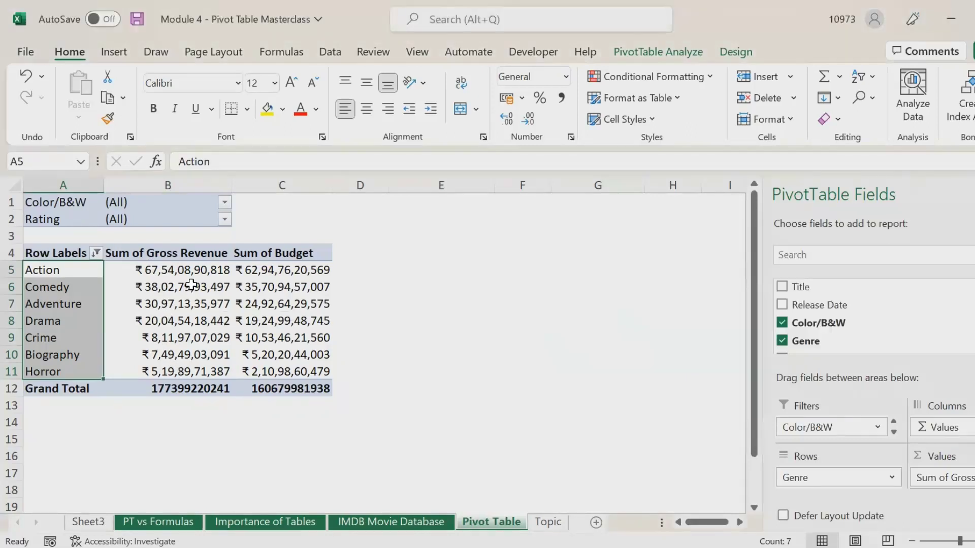
drag(172, 370, 178, 268)
click(153, 269)
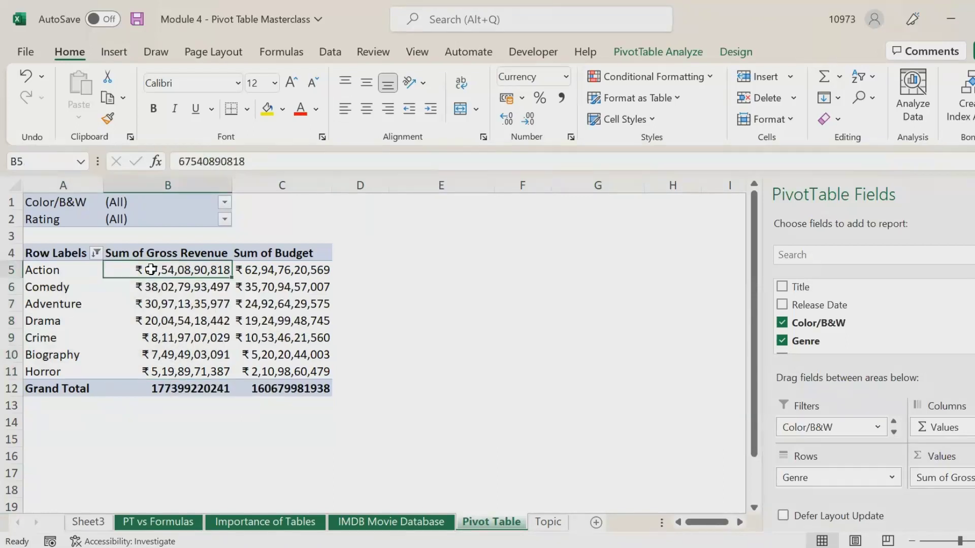
Apply a label filter to the Genre row labels that shows only genres beginning with A.
click(95, 253)
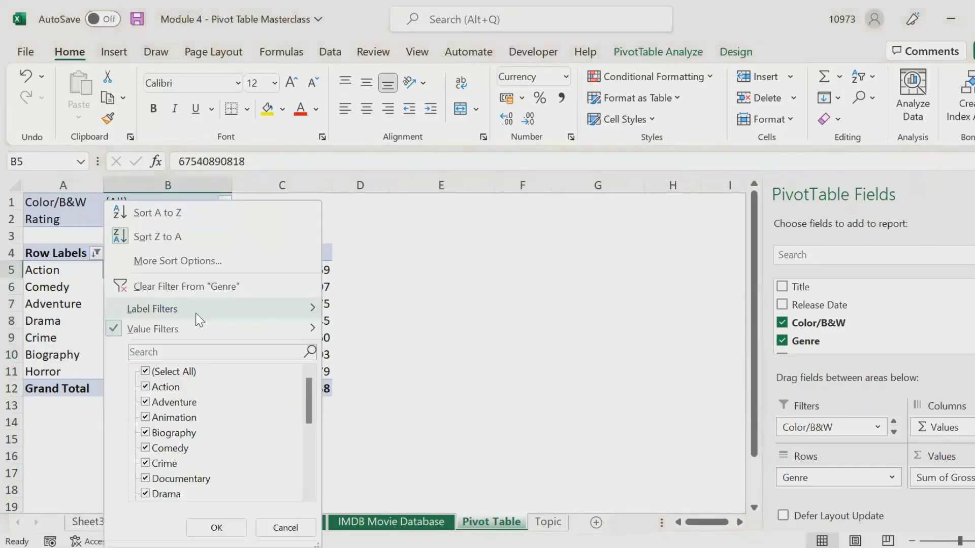
mouse_move(236, 311)
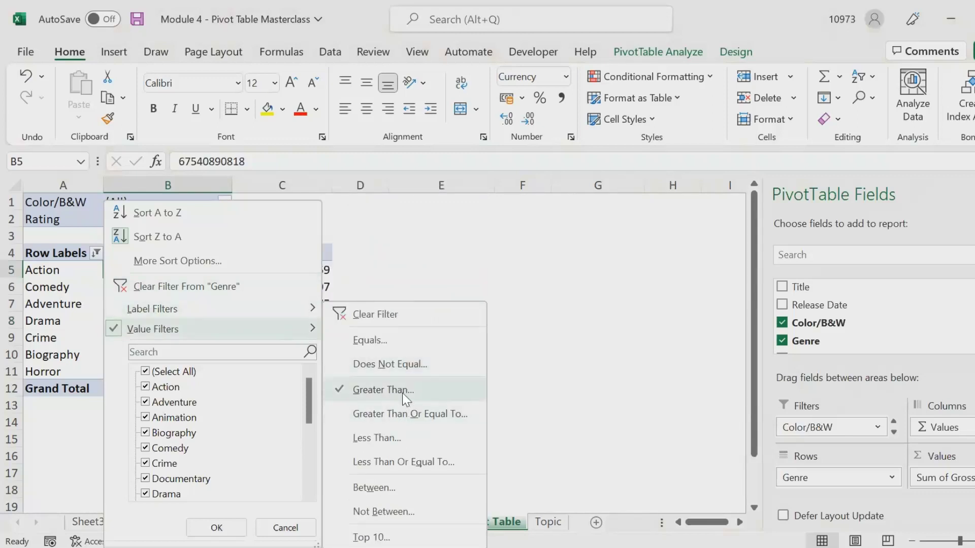
click(632, 288)
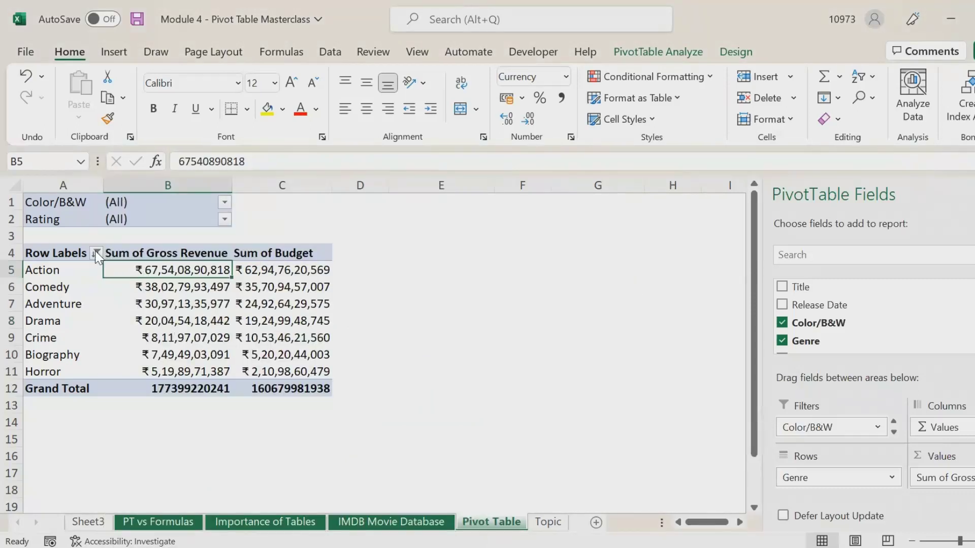
click(96, 252)
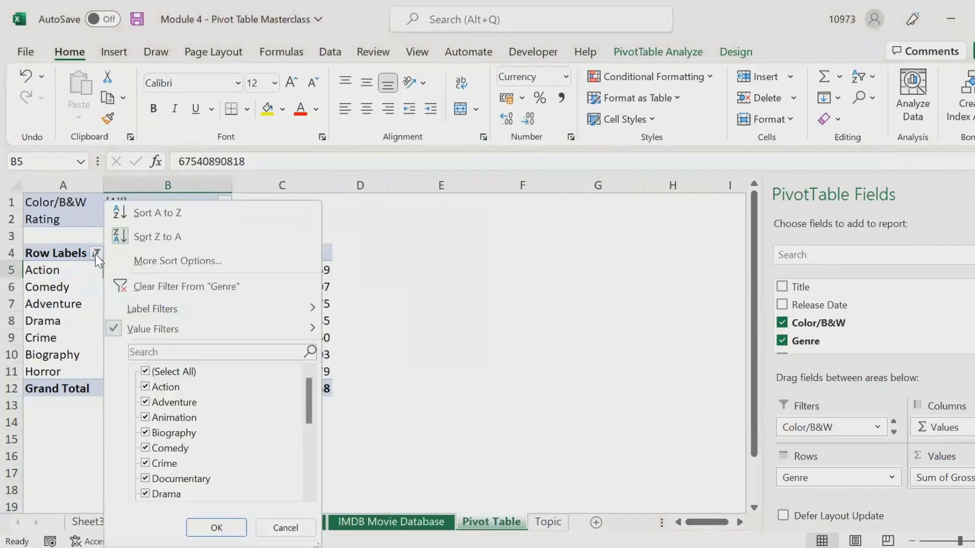
mouse_move(191, 313)
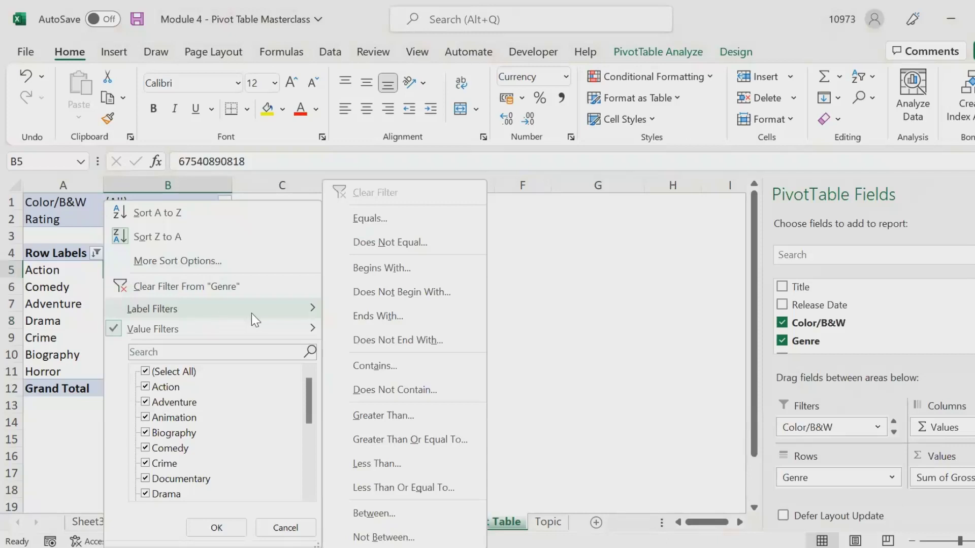
click(423, 268)
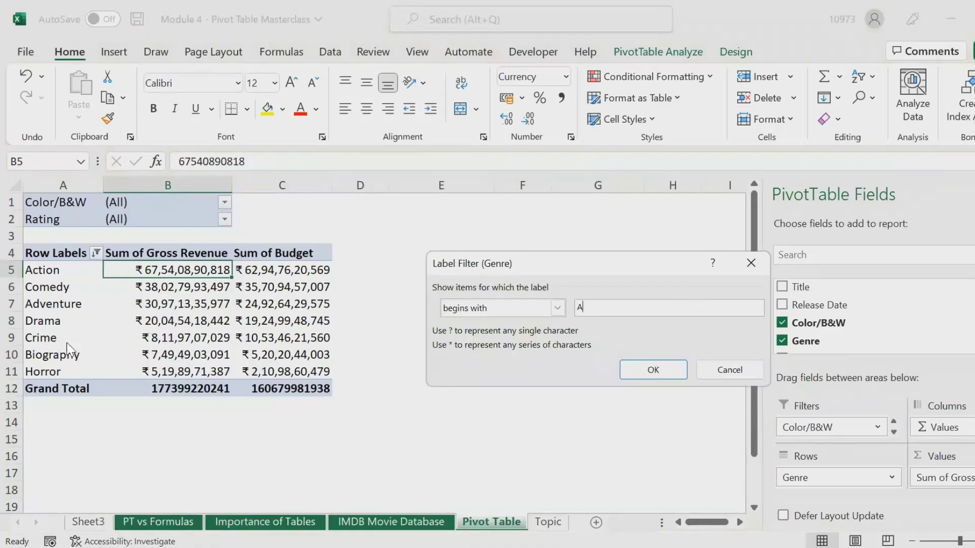
click(654, 371)
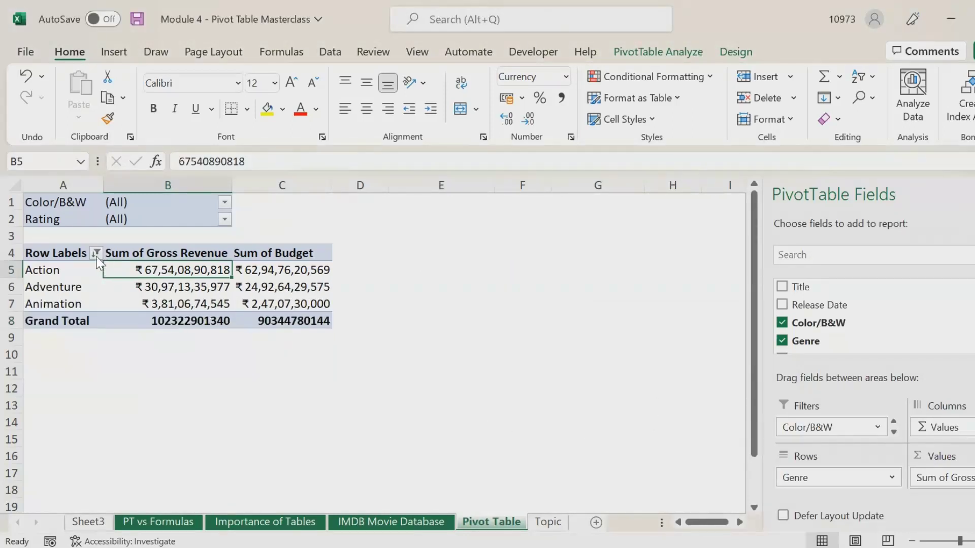
Check which filter type is active on the Genre row labels and review the multiple-filter topic line on the Topic sheet.
mouse_move(98, 263)
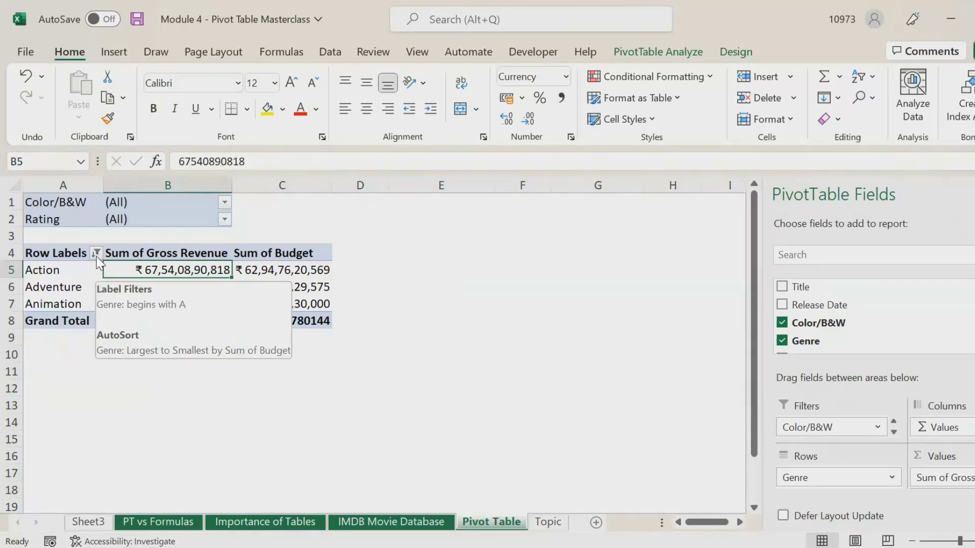
click(96, 252)
mouse_move(191, 330)
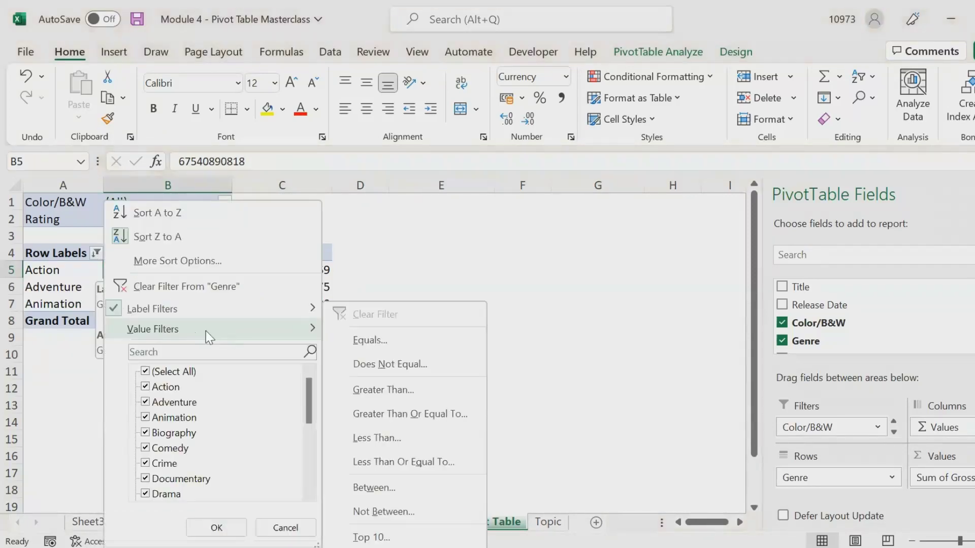
click(561, 298)
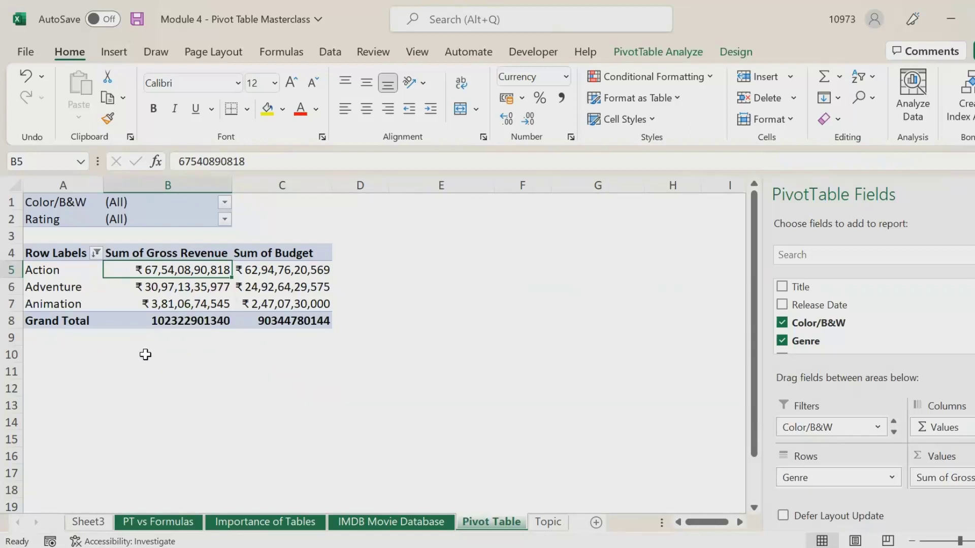
click(547, 522)
click(234, 333)
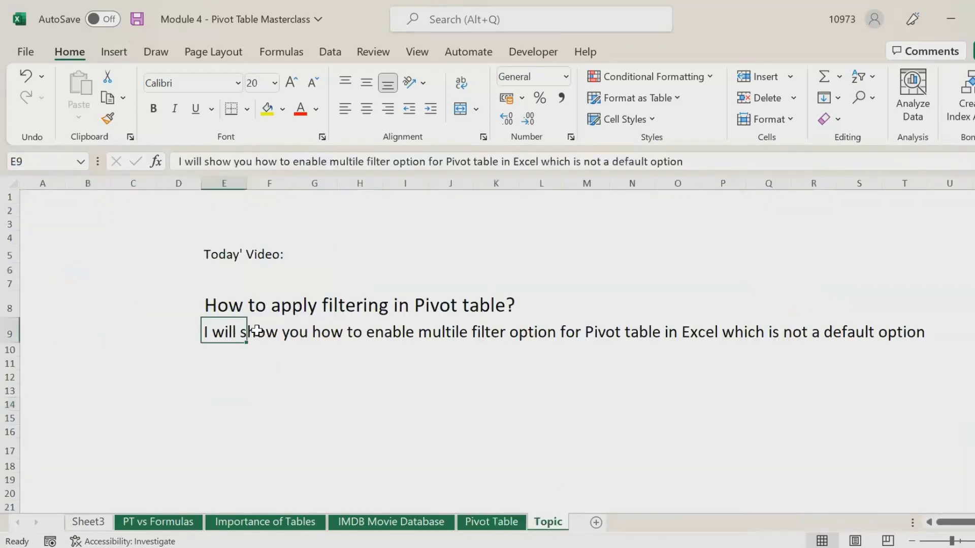
click(489, 511)
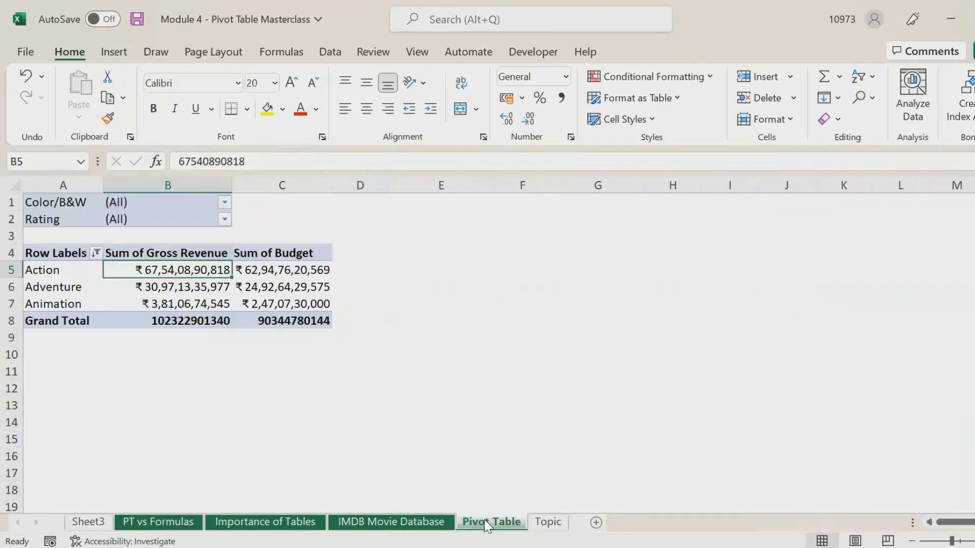
click(95, 256)
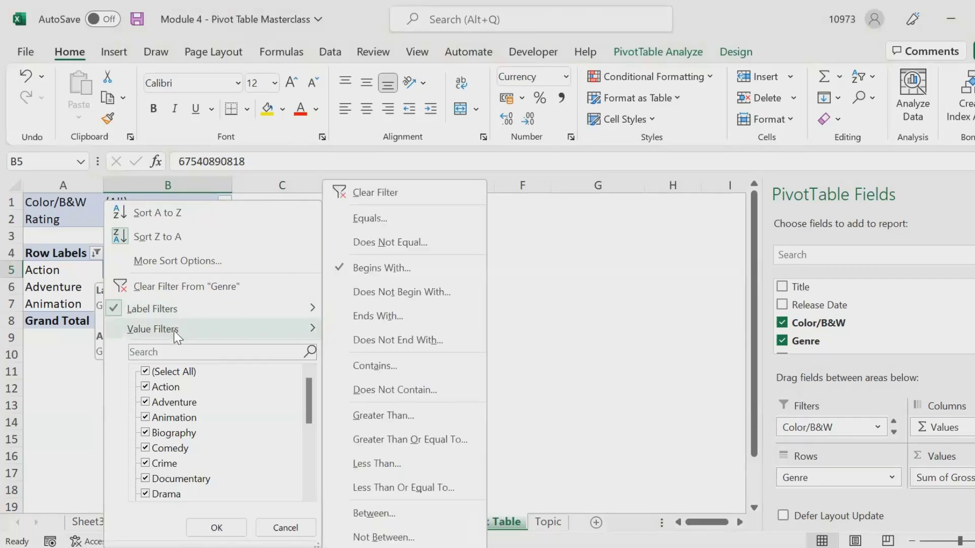
click(69, 370)
Allow multiple filters per field in the pivot table's Totals & Filters options.
mouse_move(180, 268)
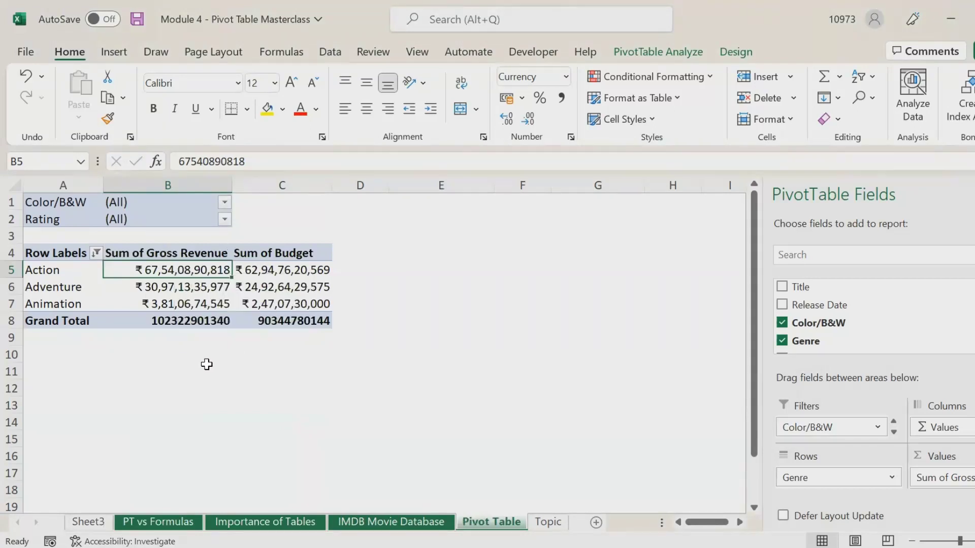
right_click(187, 268)
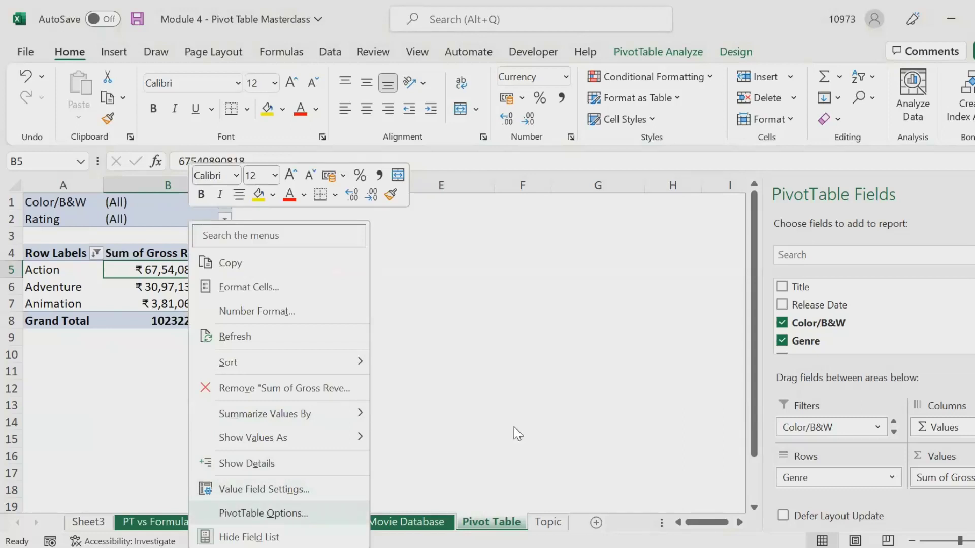
key(Return)
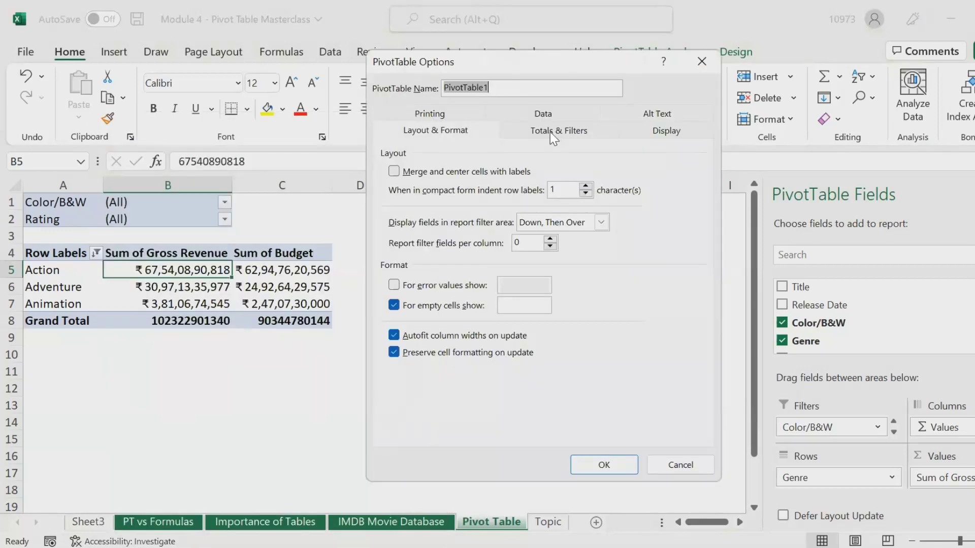
click(552, 130)
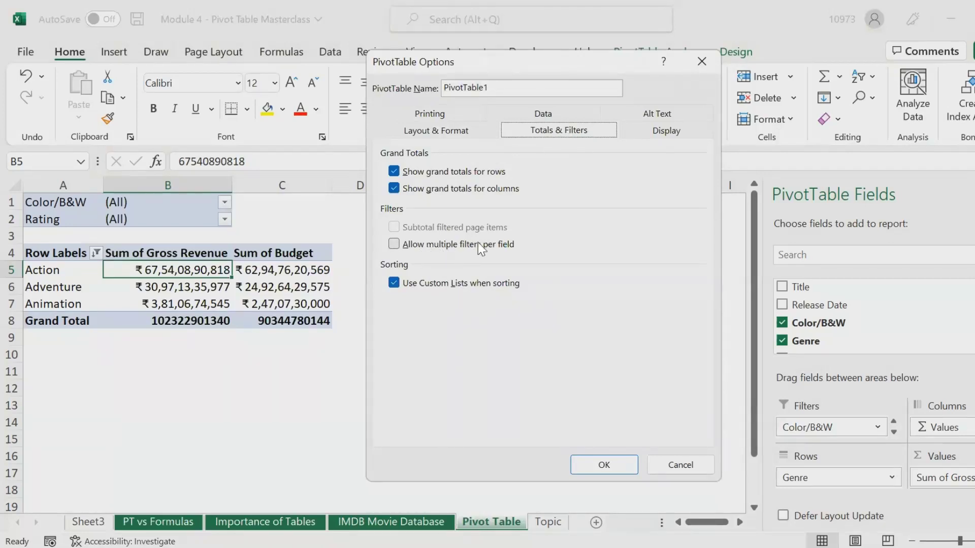
click(413, 243)
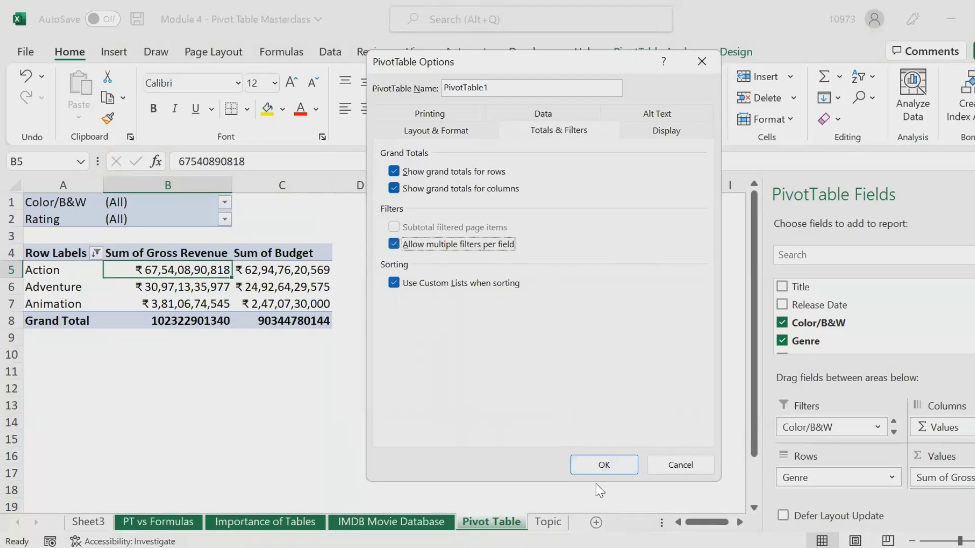
click(606, 465)
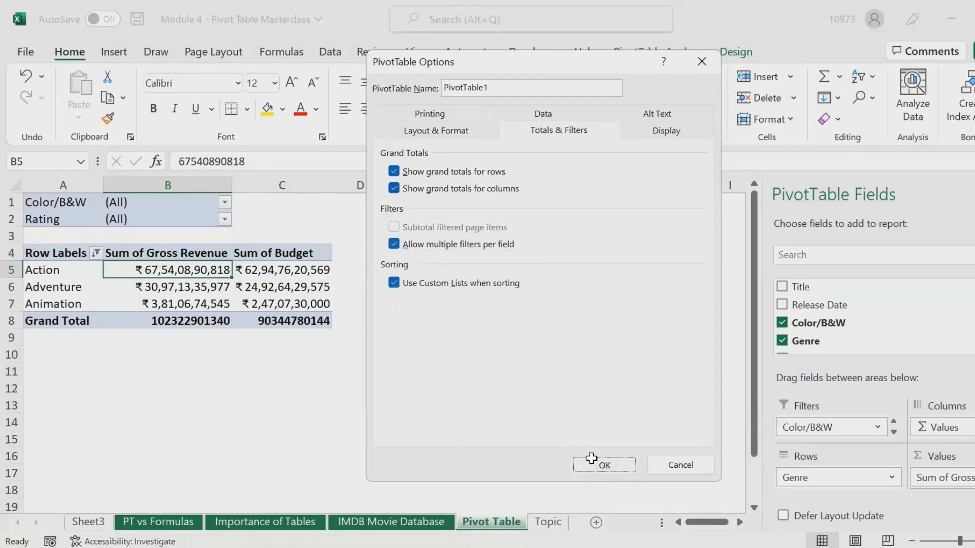
Check which label and value filters are active on the Genre row labels.
click(320, 366)
click(179, 274)
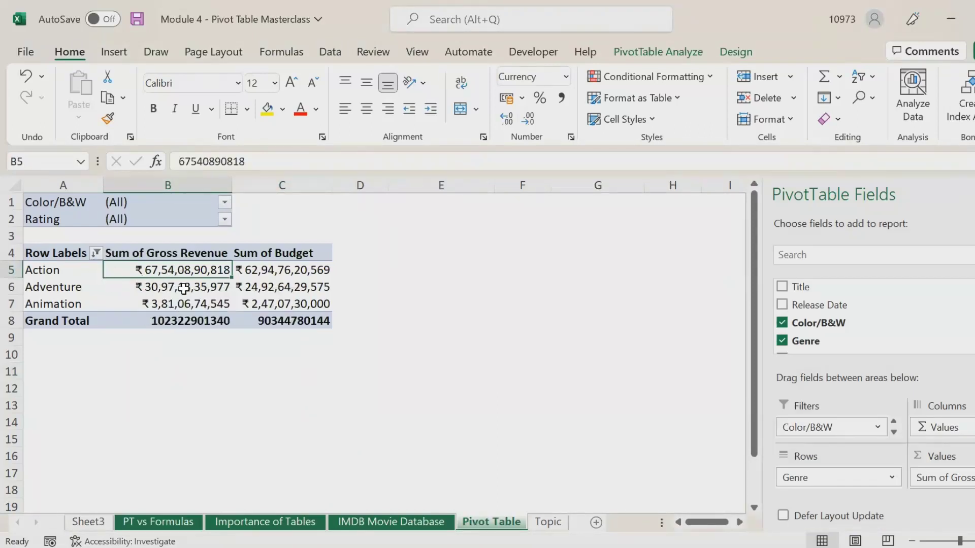
click(96, 252)
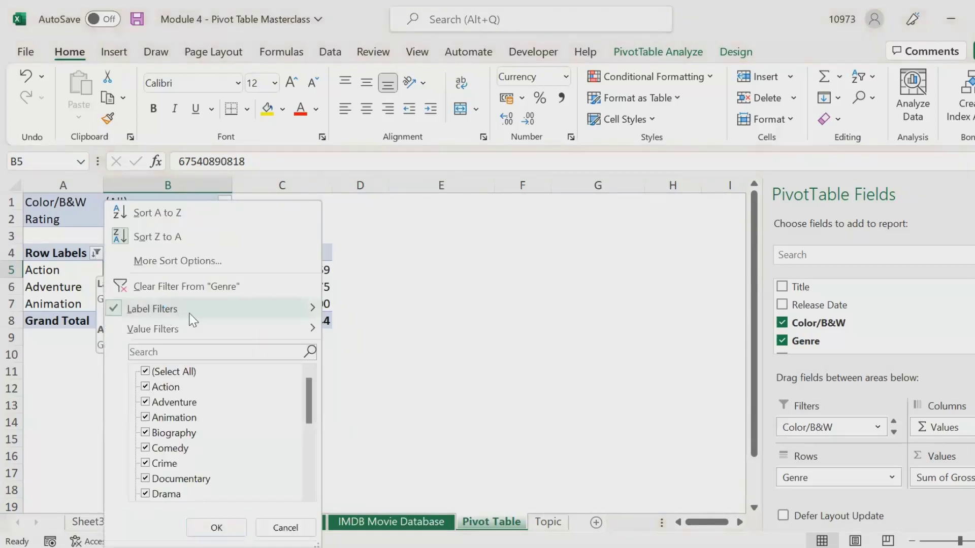
mouse_move(195, 319)
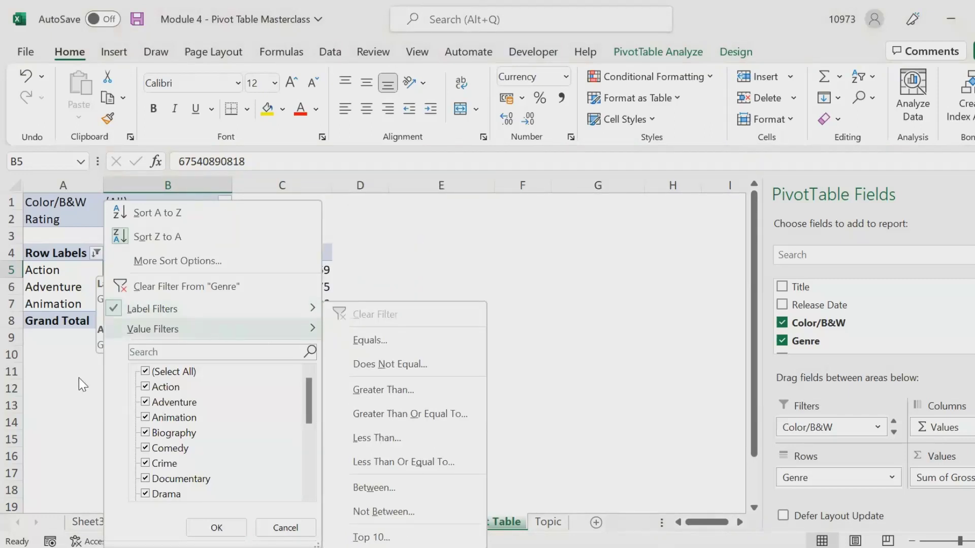
key(Escape)
Copy the Animation gross revenue into cell F6, widen column F to fit it, and clear the cell.
click(191, 304)
key(ctrl+c)
click(523, 287)
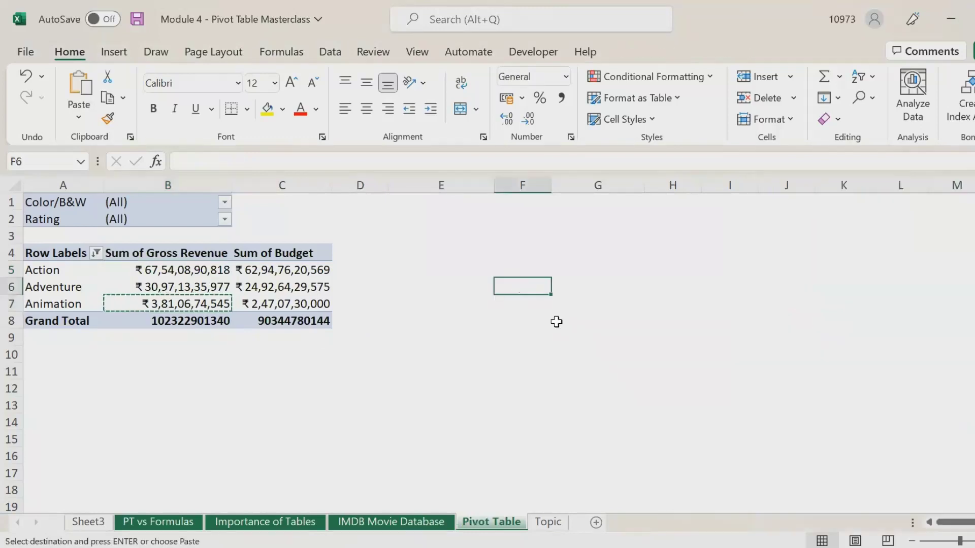
key(ctrl+v)
double_click(551, 185)
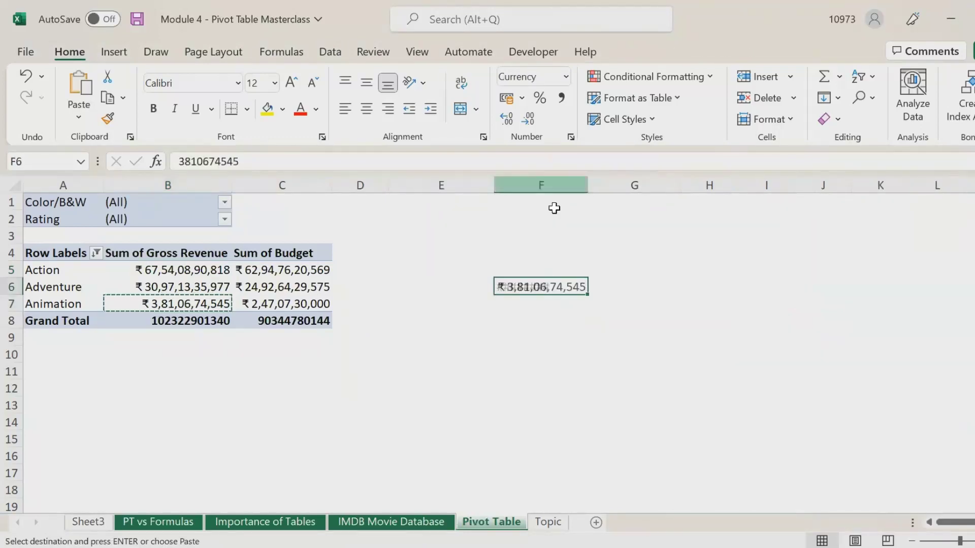
double_click(550, 285)
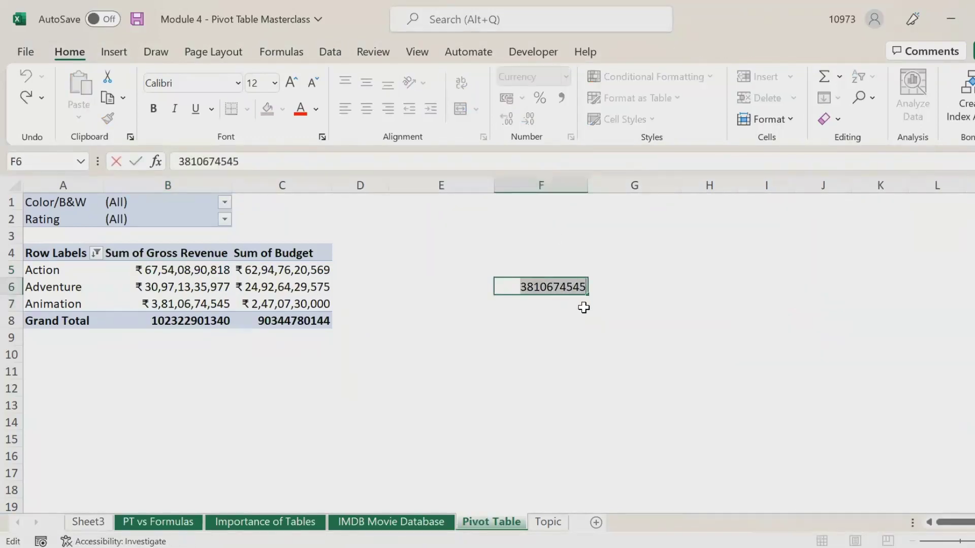
key(Return)
click(540, 287)
key(Delete)
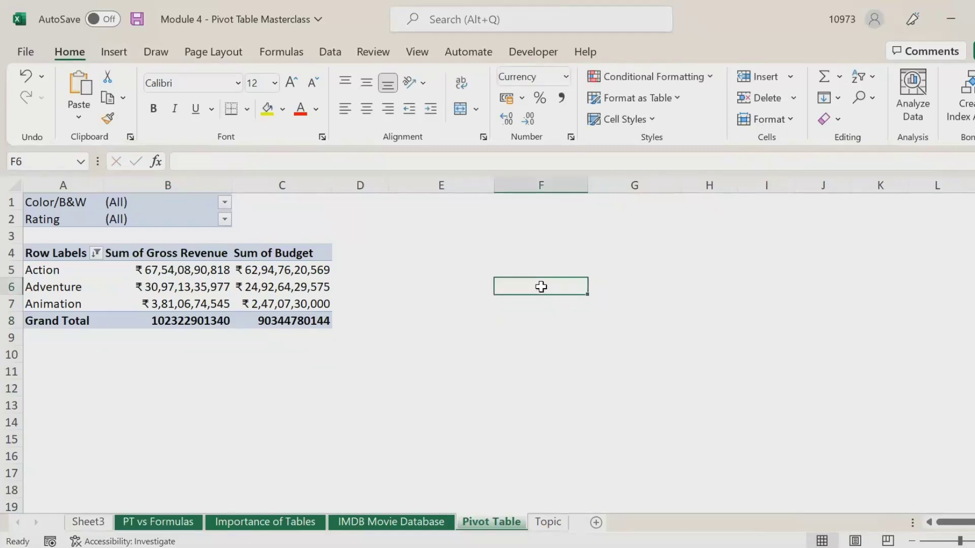
Paste the copied gross revenue into cell F6 again to inspect the plain number, and delete it.
key(ctrl+v)
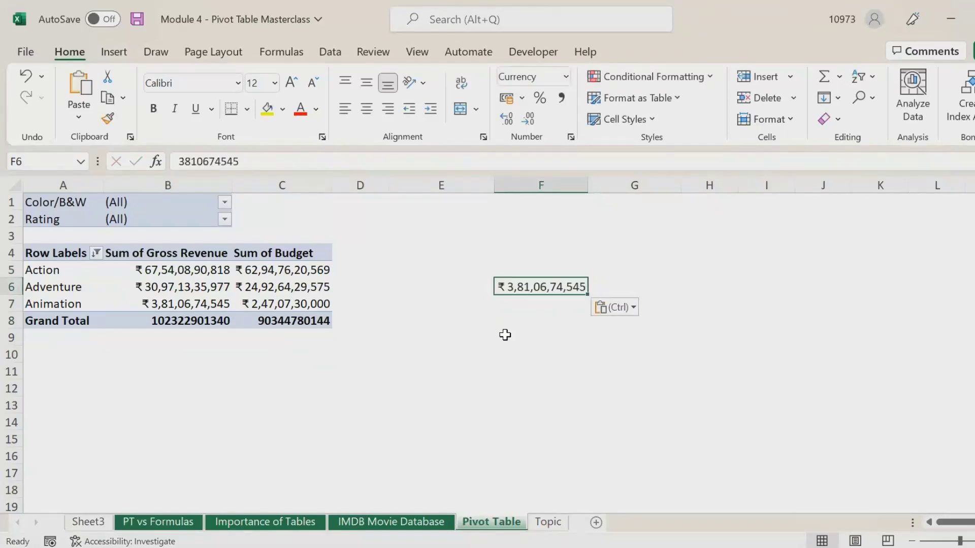
key(Delete)
key(ctrl+v)
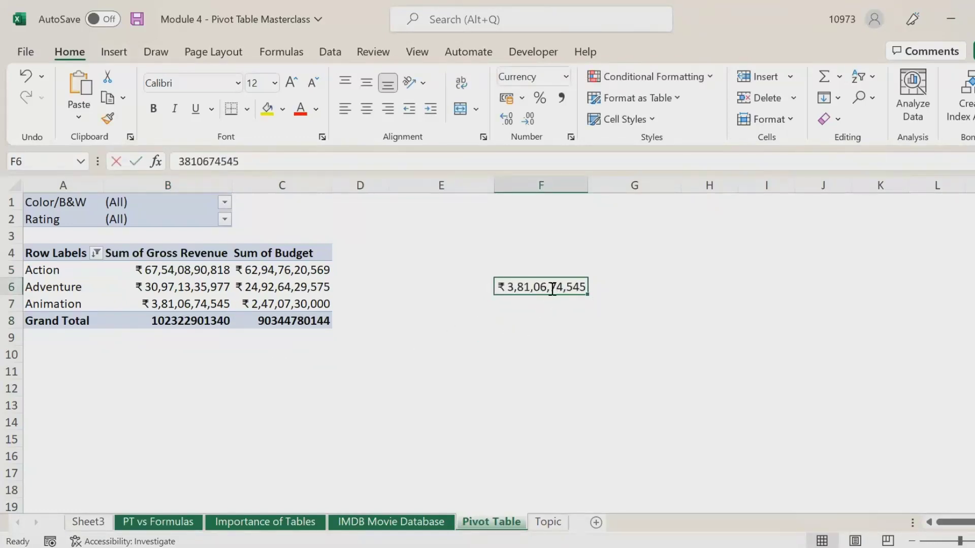
double_click(552, 287)
click(574, 320)
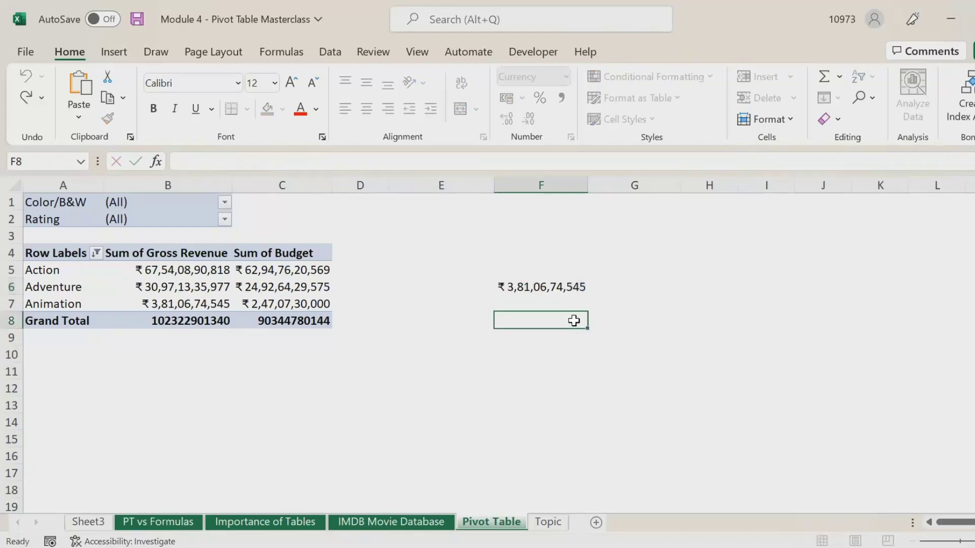
click(554, 287)
key(Delete)
click(191, 303)
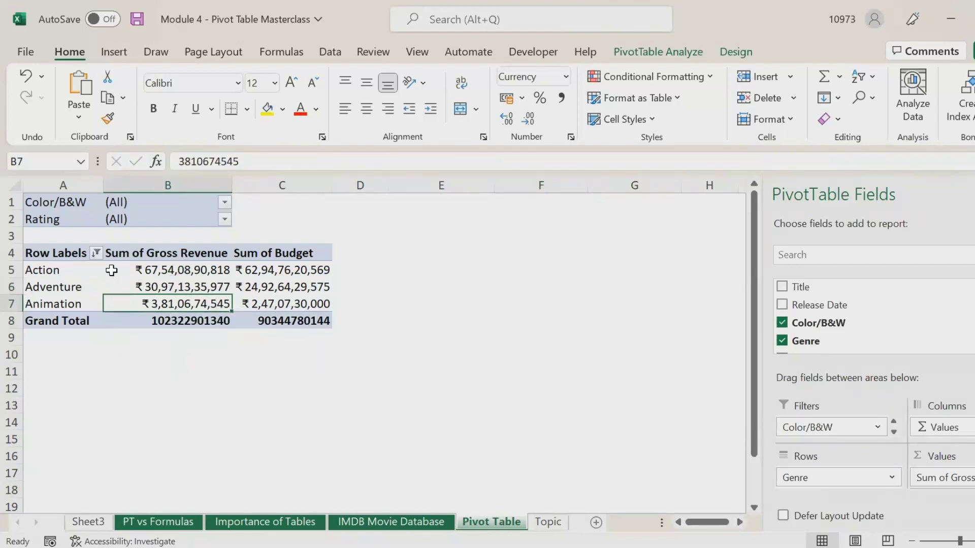
click(95, 254)
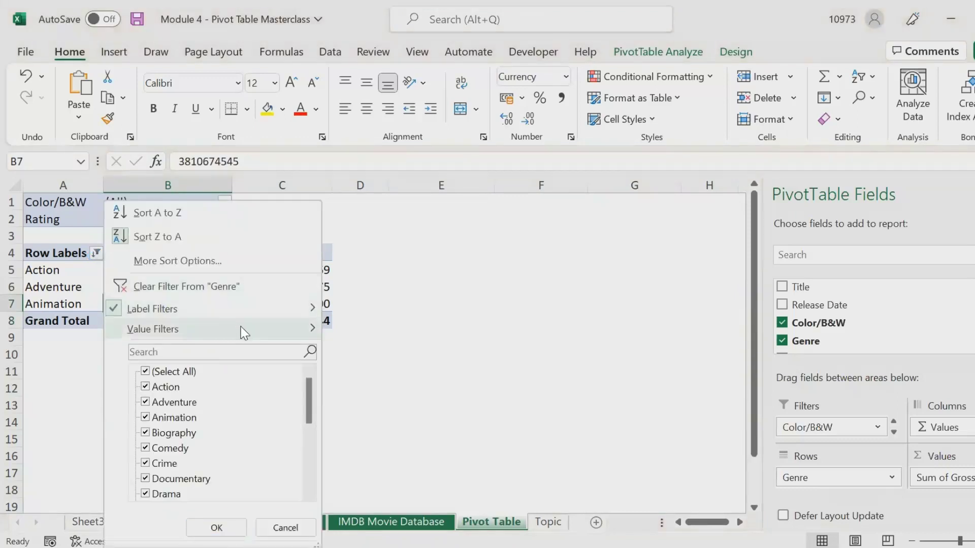
mouse_move(303, 330)
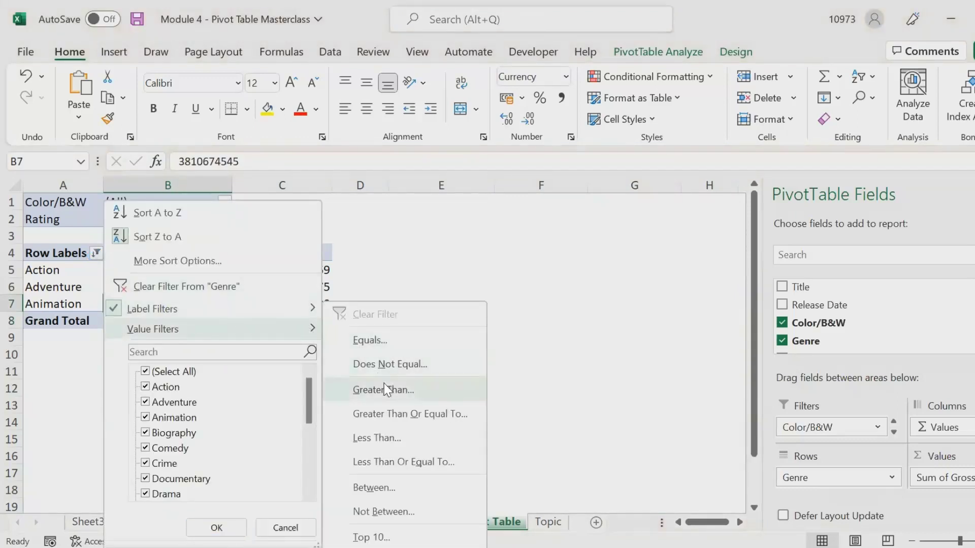
click(483, 390)
key(ctrl+v)
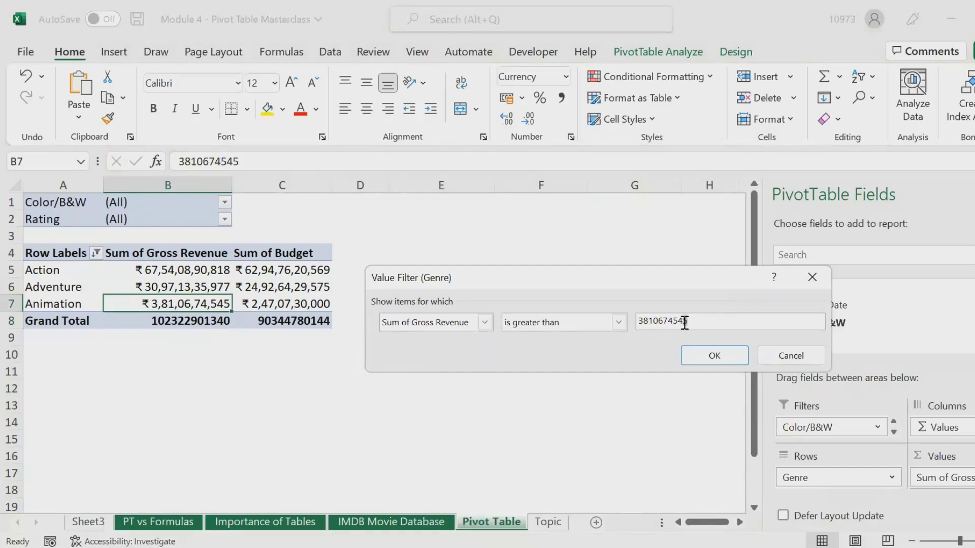
text(6)
click(714, 356)
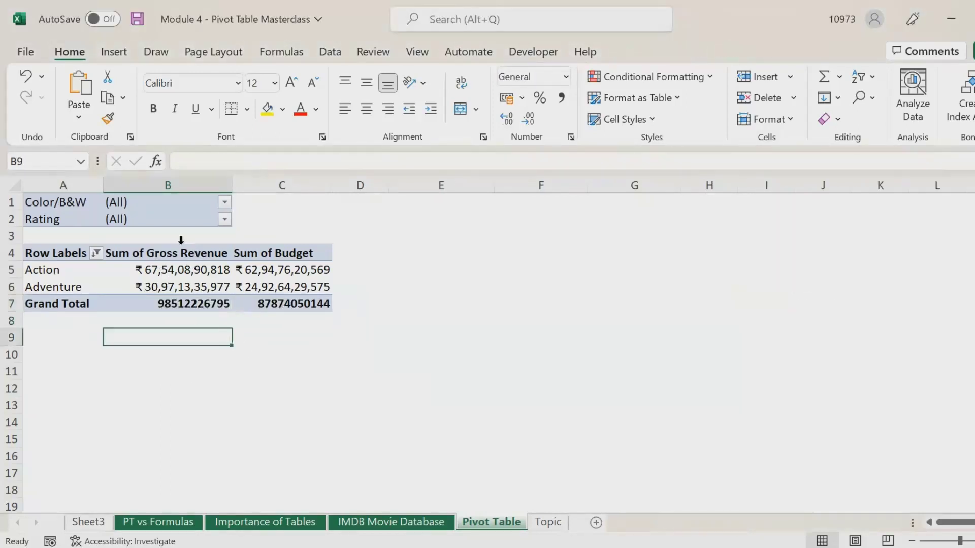
drag(166, 270, 173, 290)
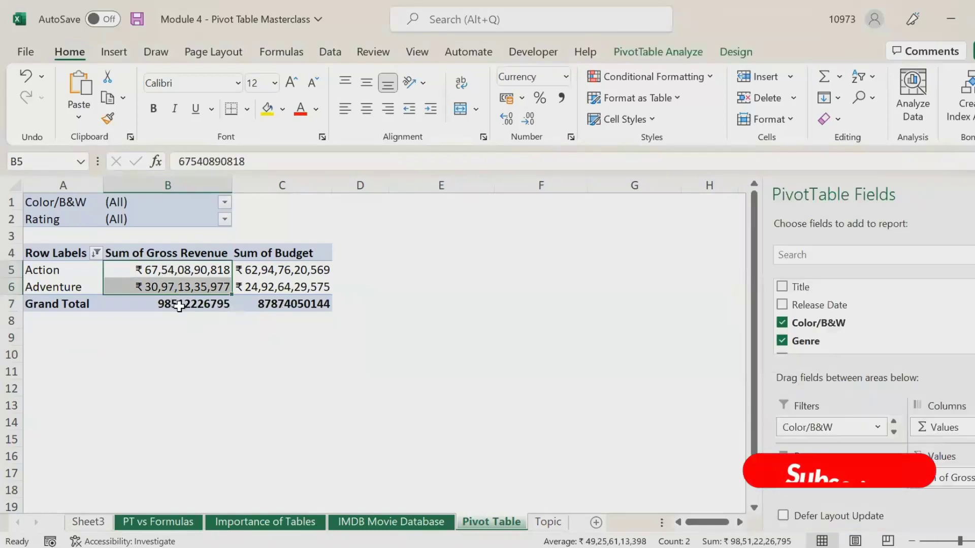
click(96, 252)
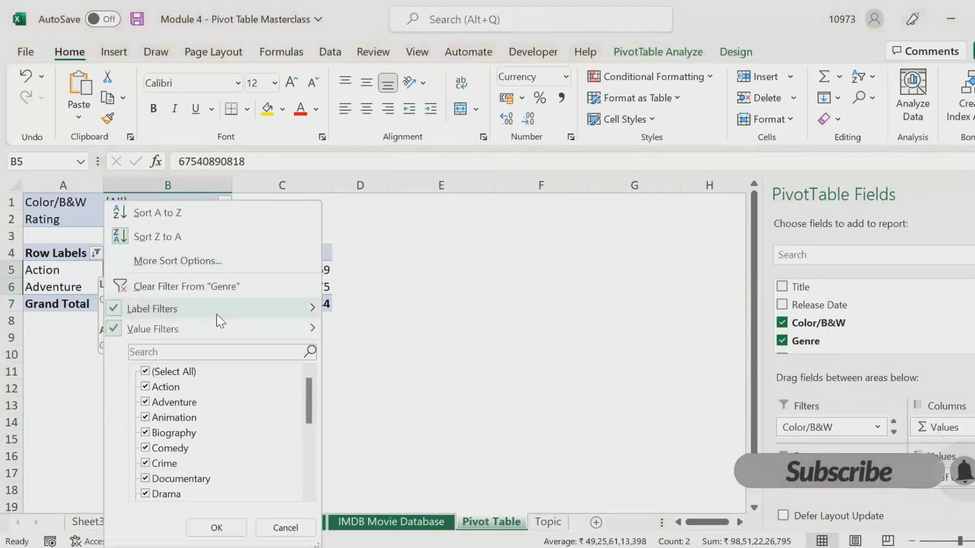
mouse_move(216, 315)
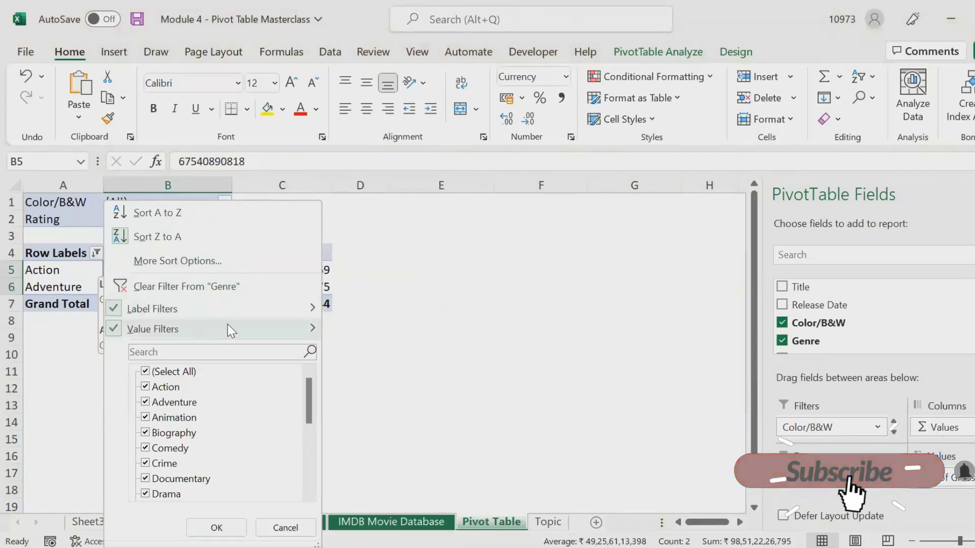
mouse_move(304, 329)
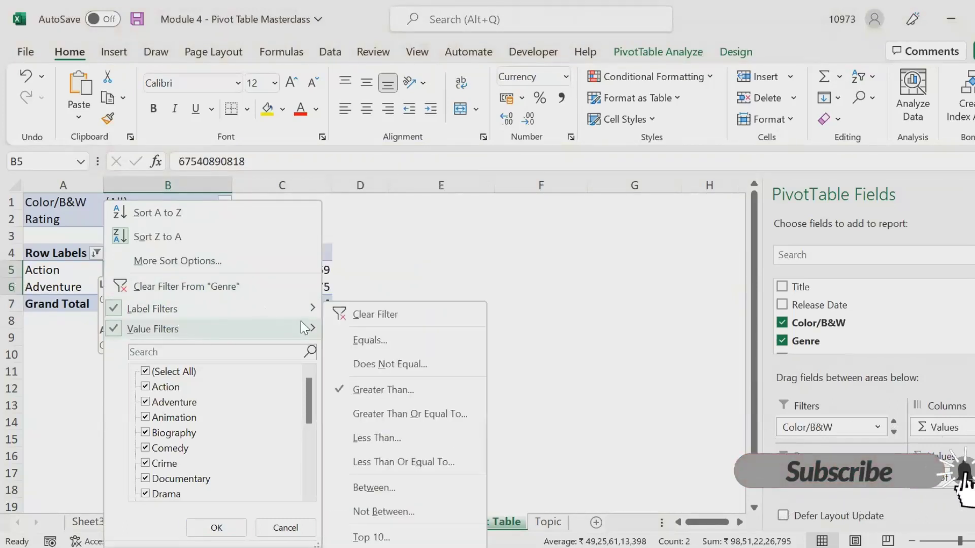
click(394, 389)
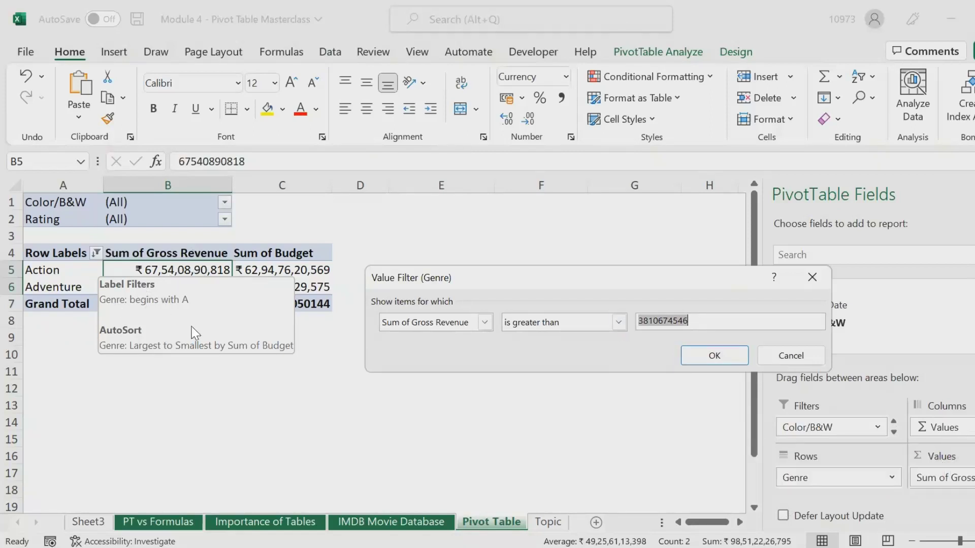
click(618, 324)
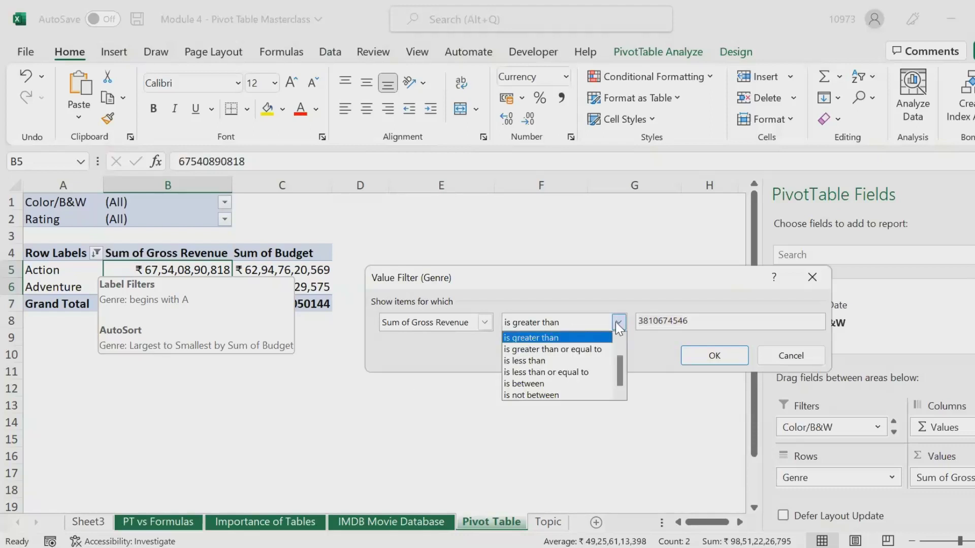
click(588, 362)
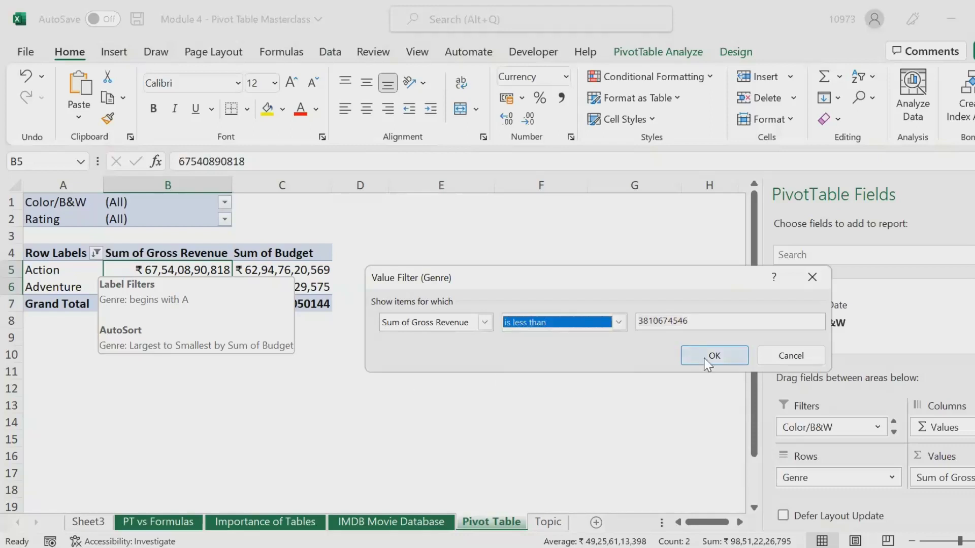
click(704, 357)
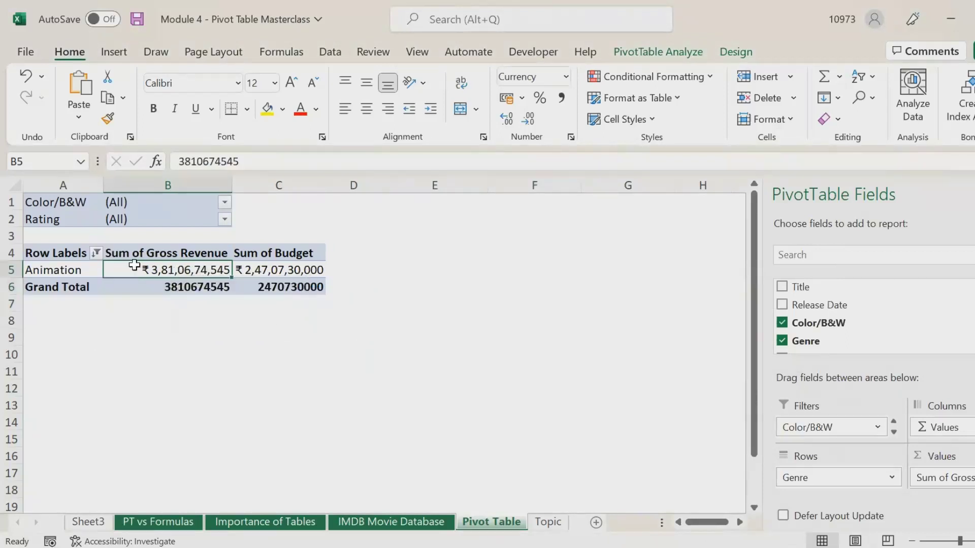
Try to change the Genre value filter's threshold to 381067454, keeping the less-than condition.
click(95, 253)
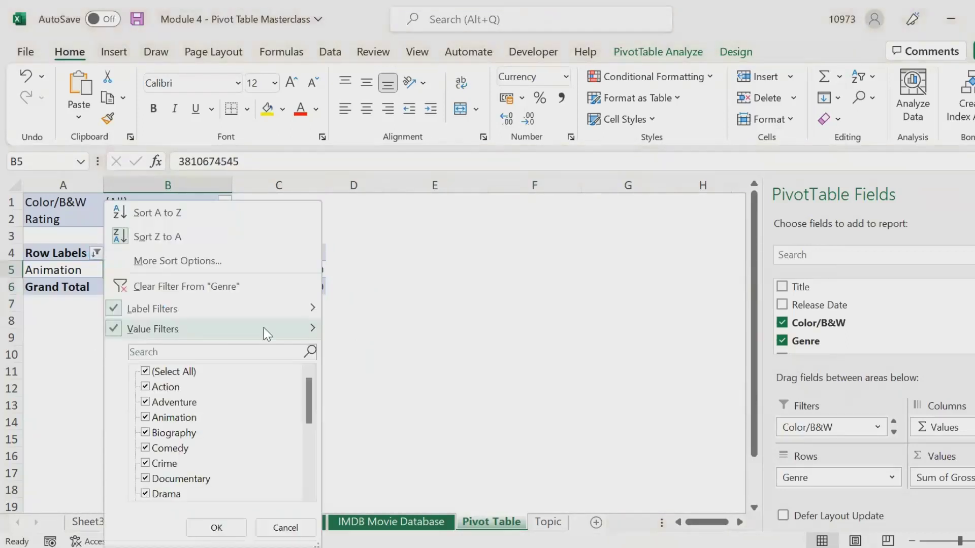
mouse_move(264, 328)
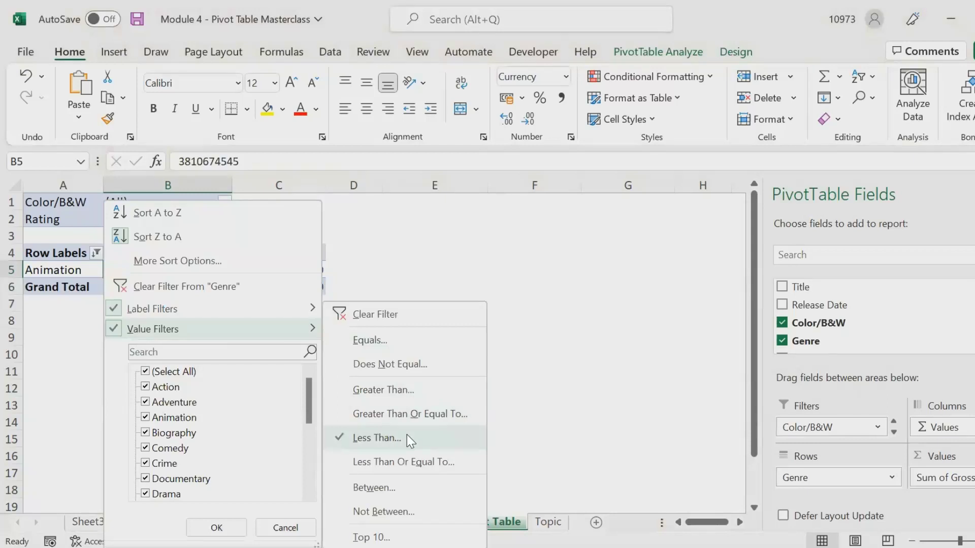
key(Return)
click(701, 321)
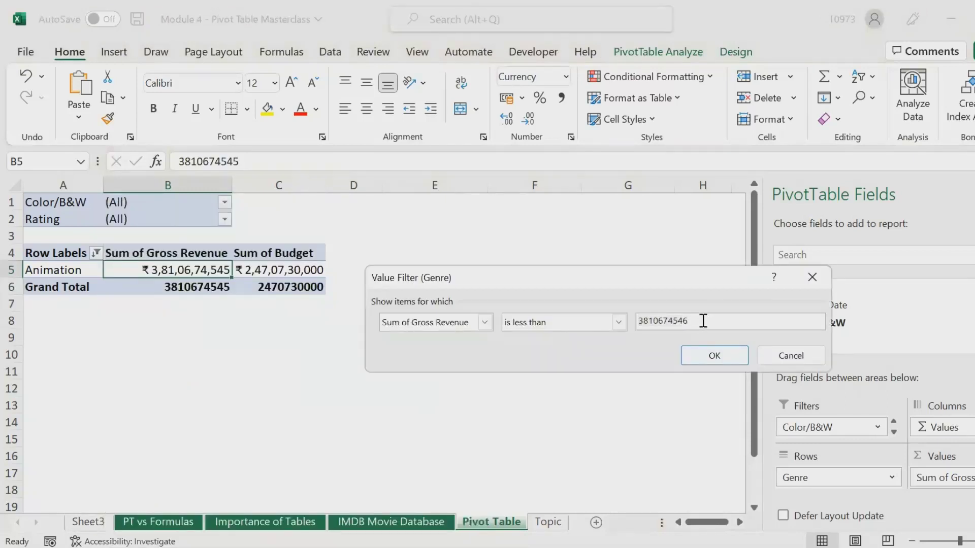
click(618, 322)
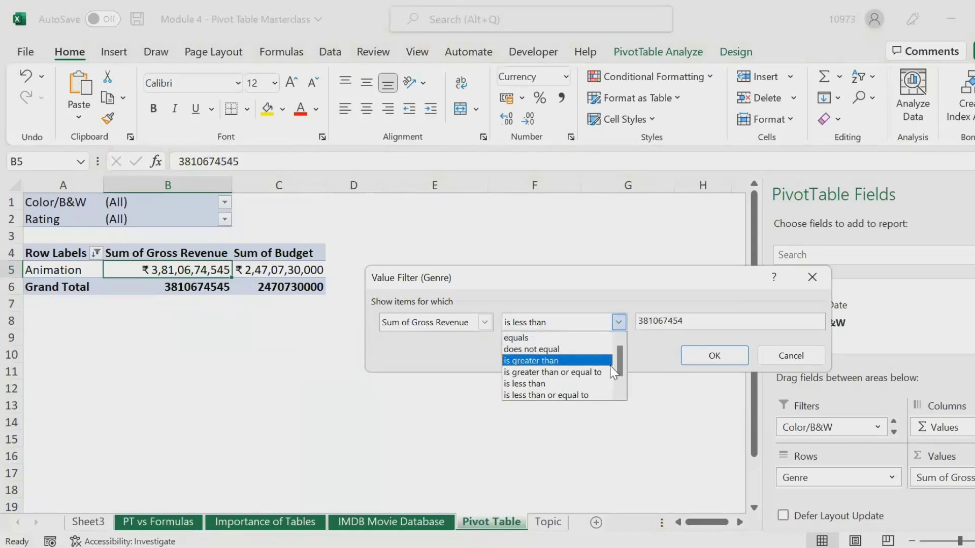
scroll(614, 373, down, 1)
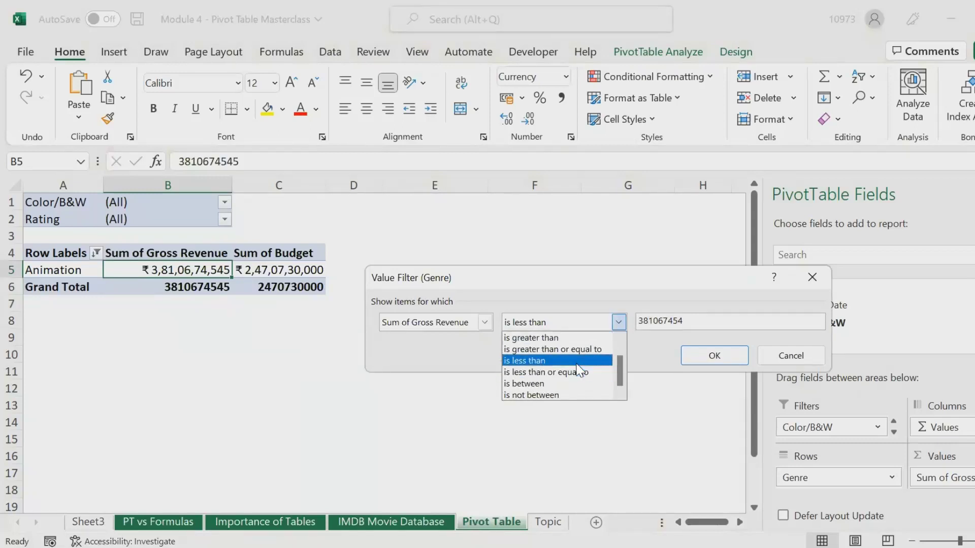
click(711, 356)
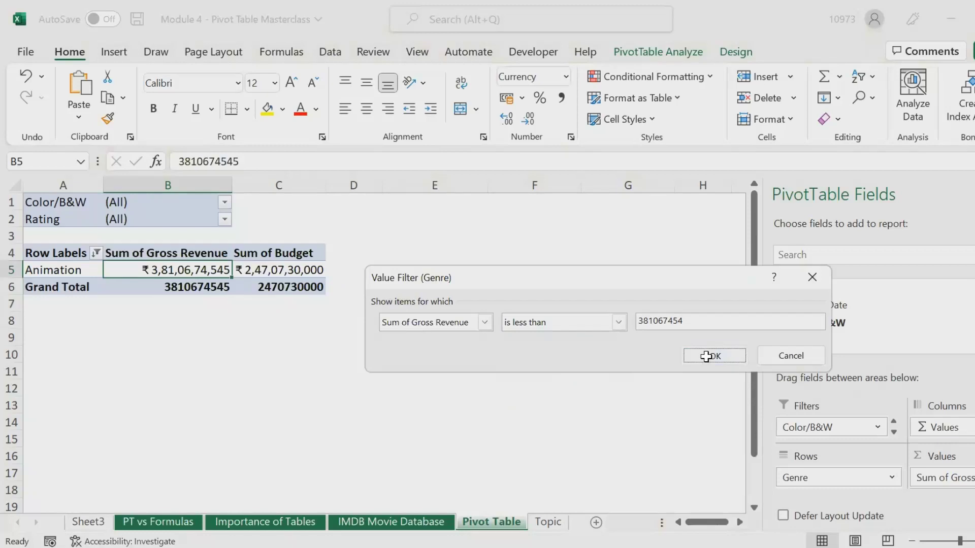
click(711, 358)
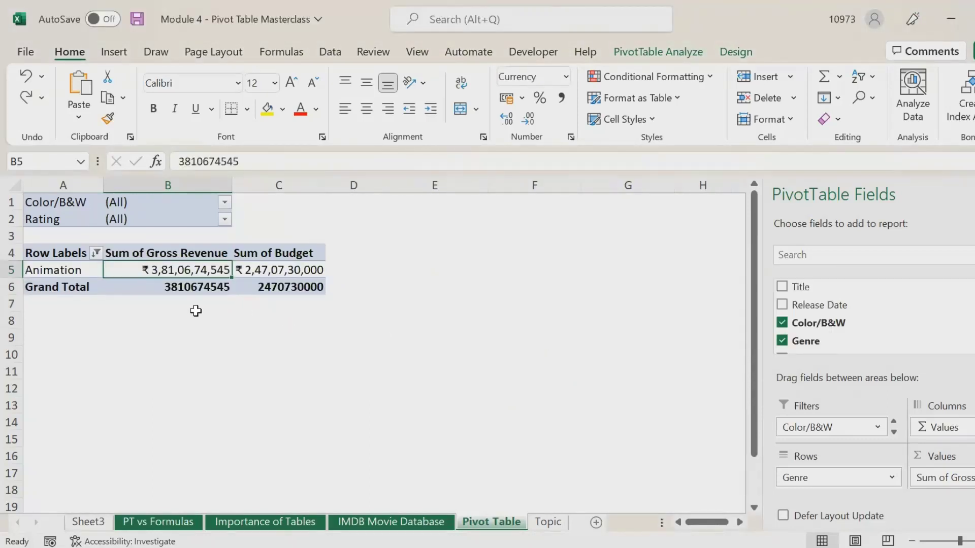
Clear all filters from the Genre field and look through the full genre list.
click(91, 254)
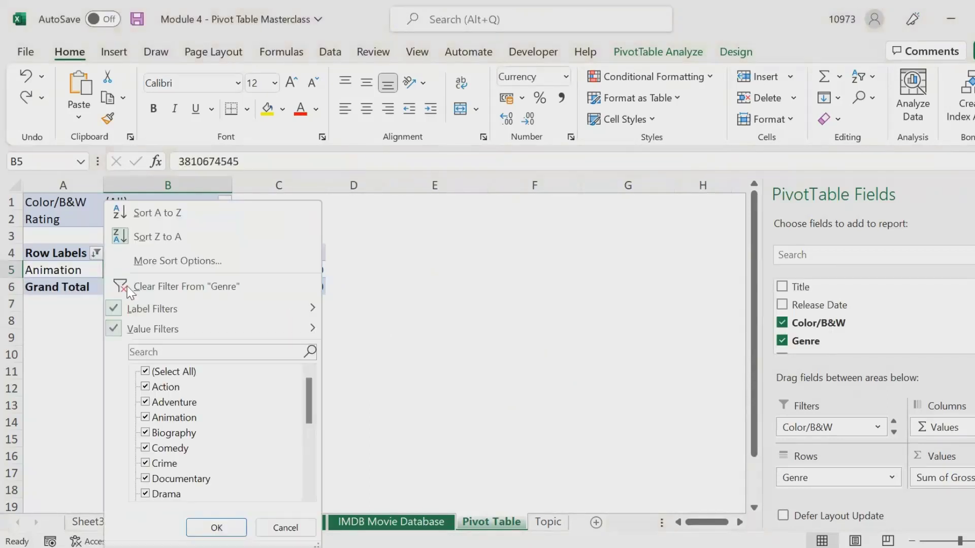
click(186, 285)
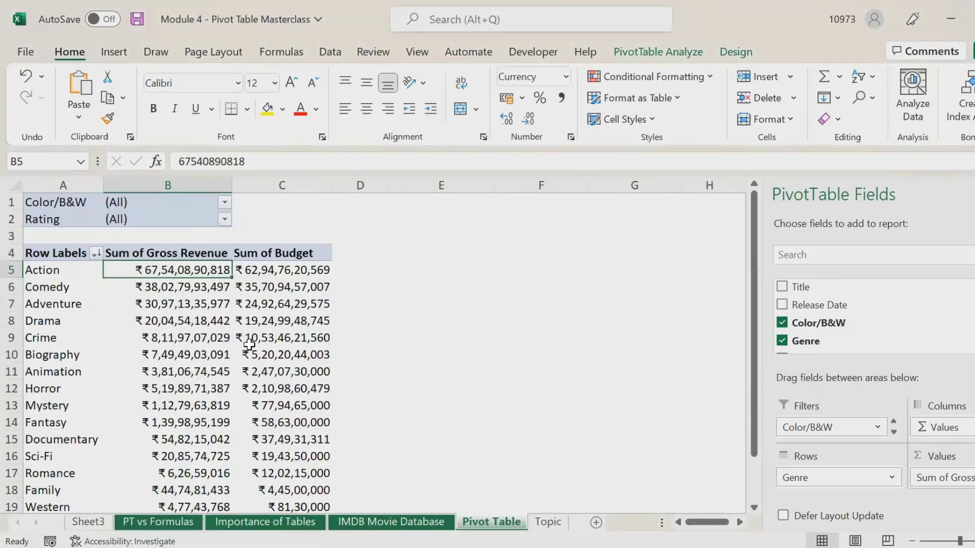
click(253, 339)
scroll(257, 337, down, 3)
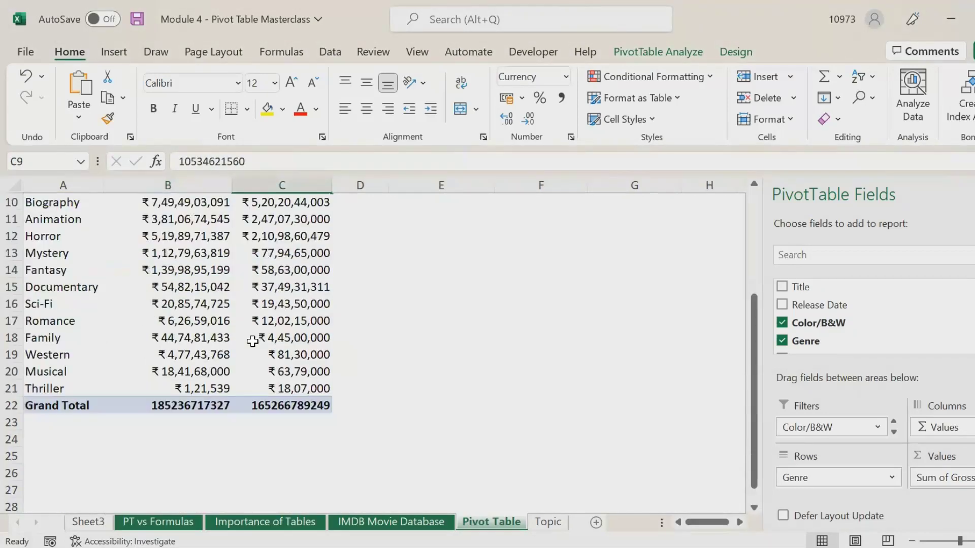
scroll(257, 338, up, 3)
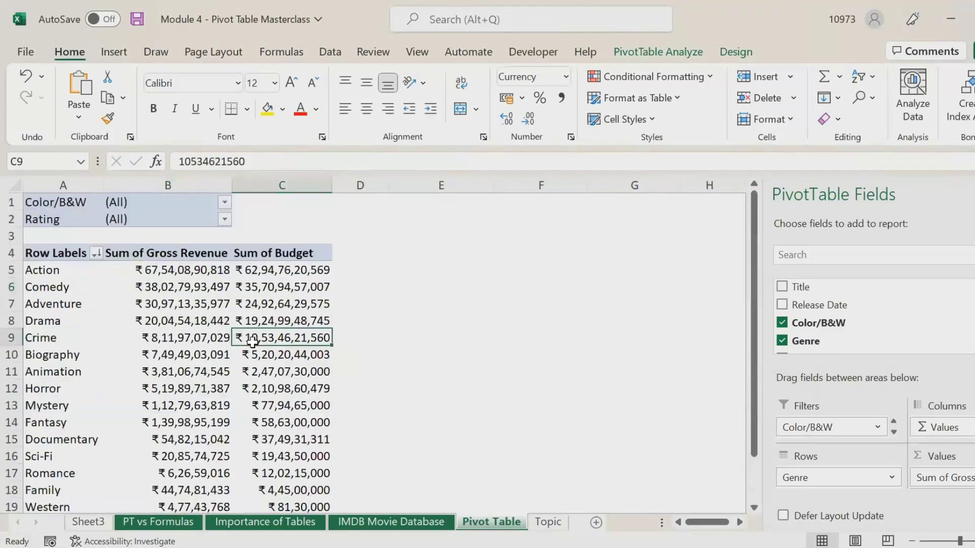
Filter the Genre row labels to show only genres whose label begins with A.
click(96, 254)
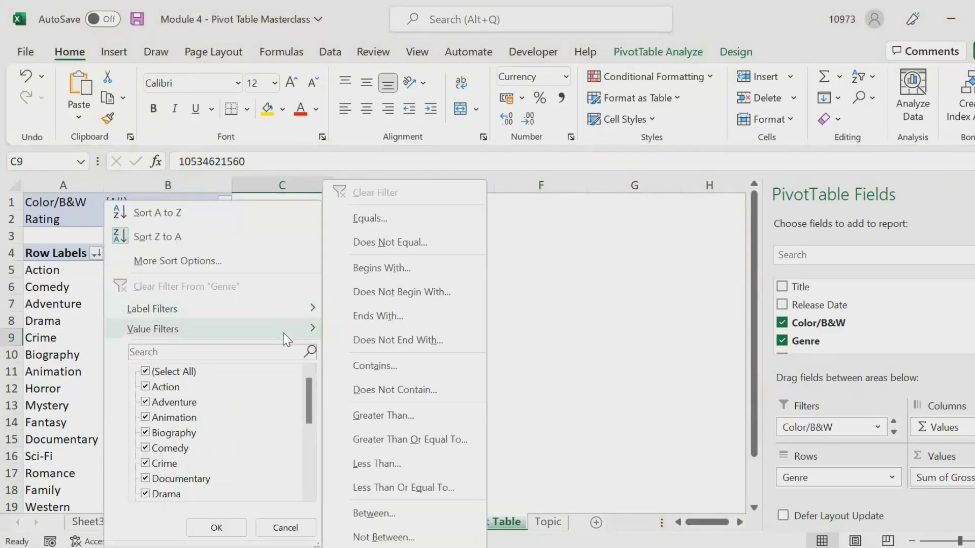
mouse_move(291, 315)
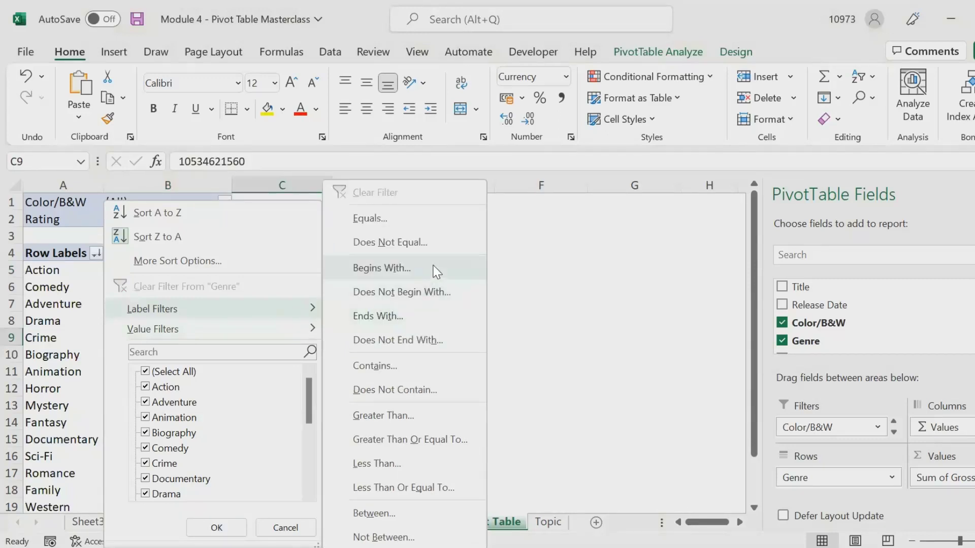
click(436, 268)
text(A)
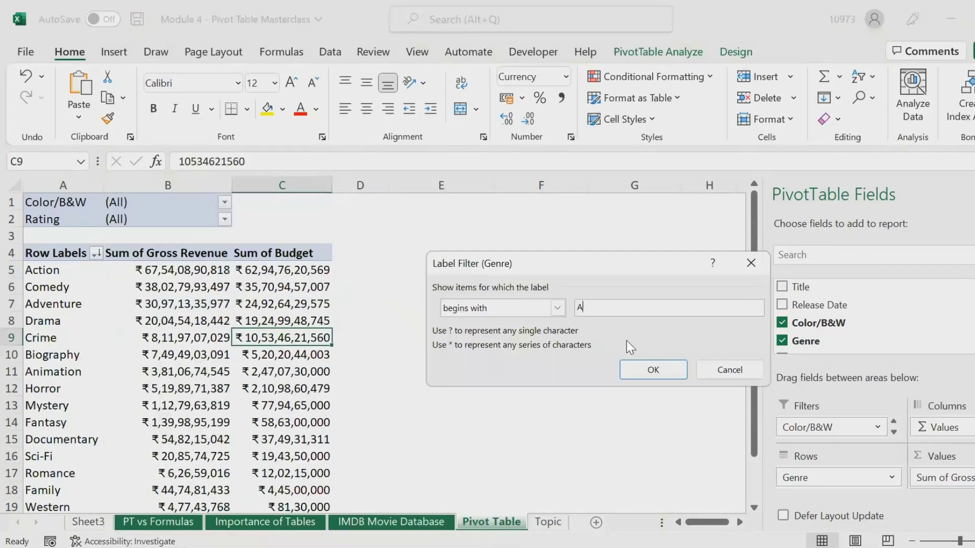
click(644, 367)
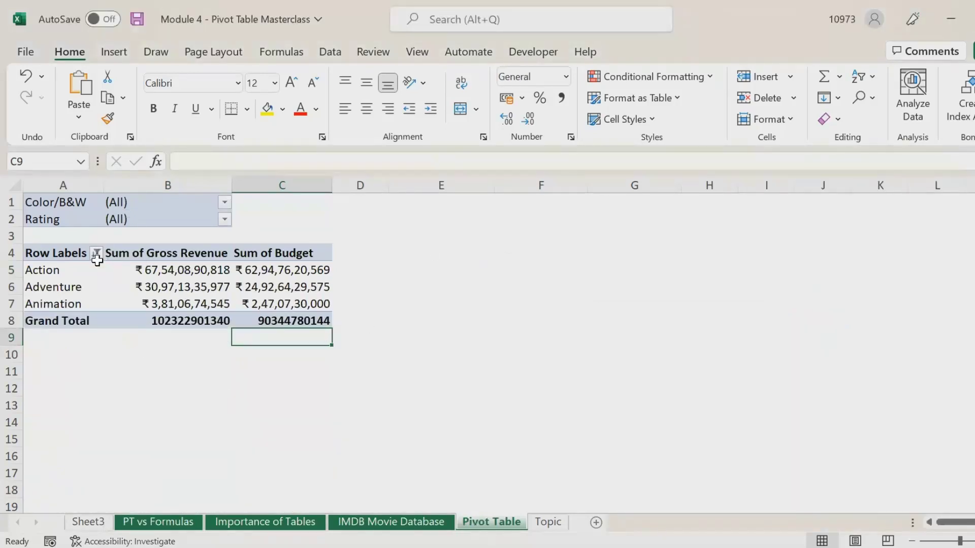
click(96, 254)
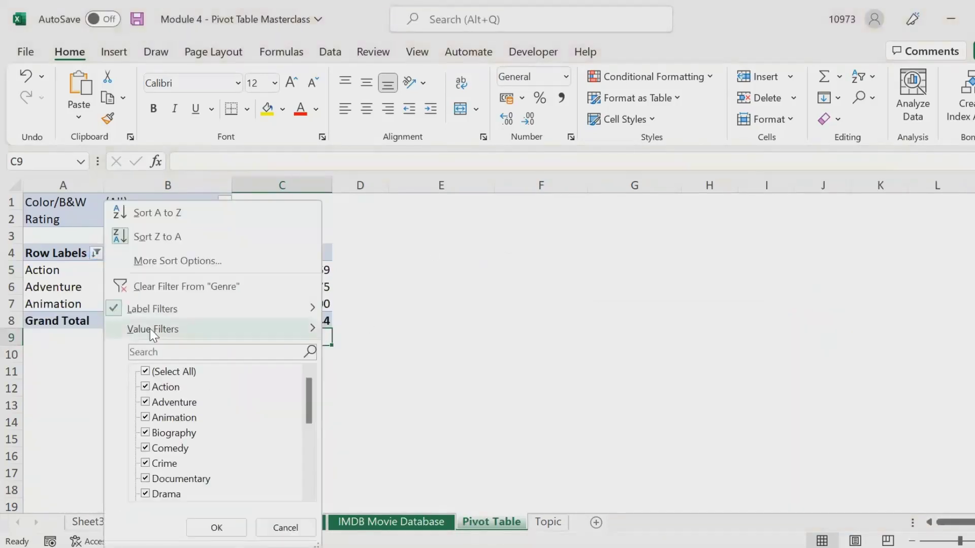
mouse_move(150, 328)
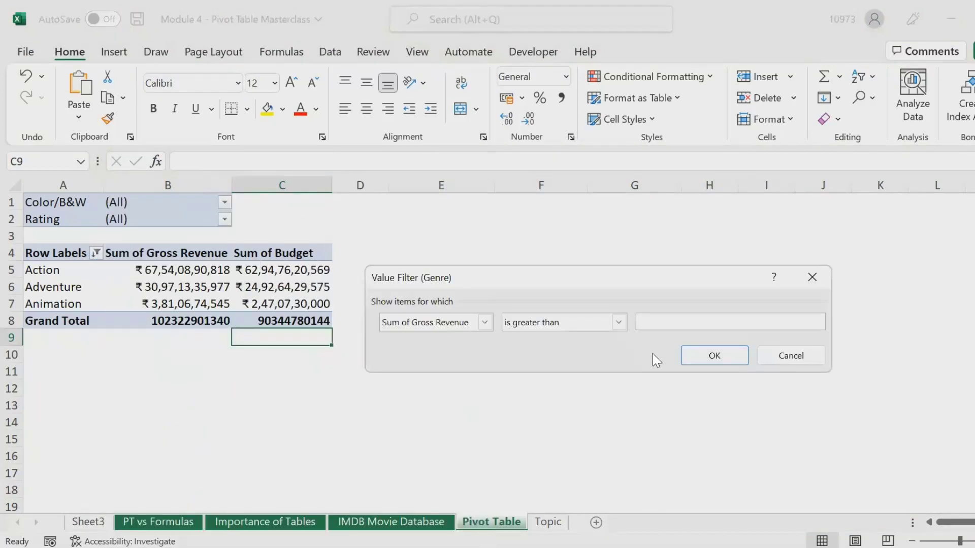
click(761, 358)
Clear the label filter from the Genre field.
click(95, 253)
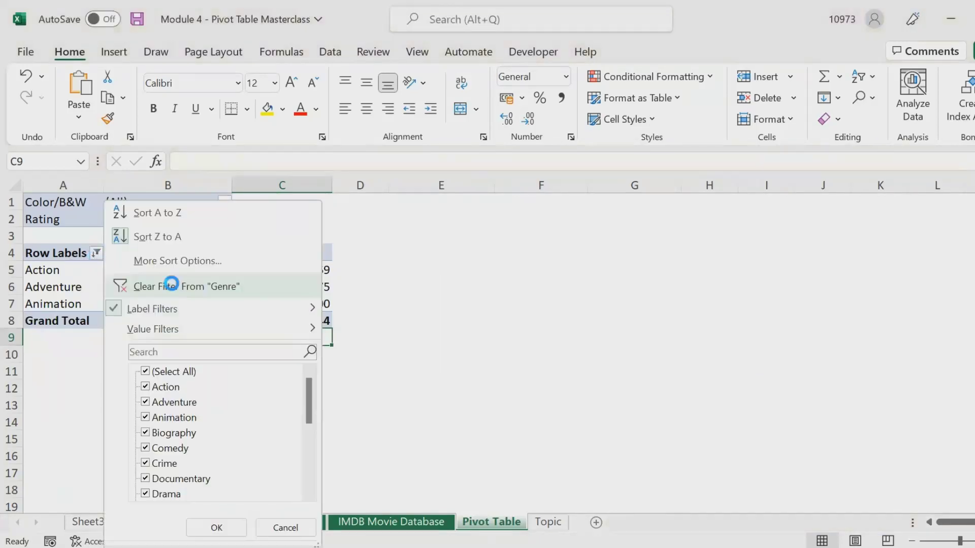
click(173, 285)
scroll(219, 483, down, 1)
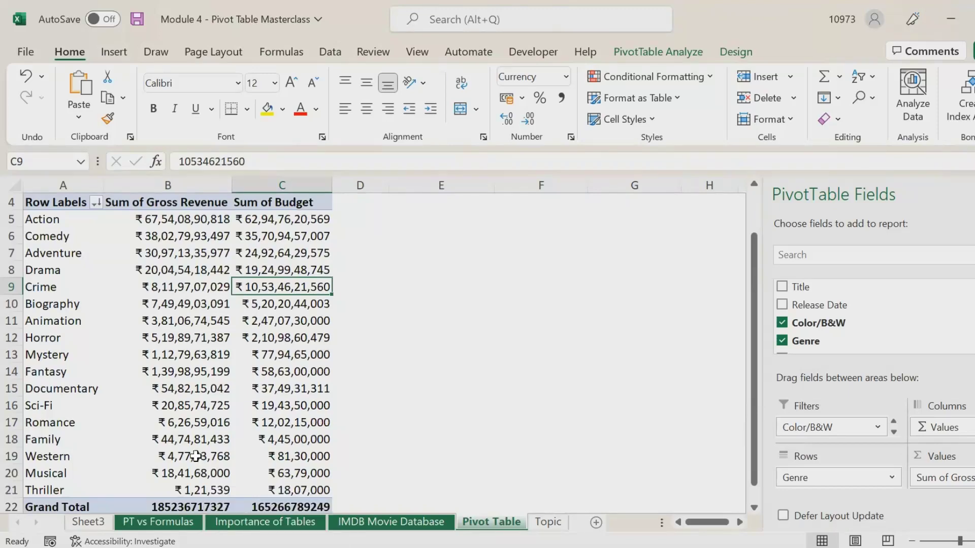
Copy Western's Sum of Gross Revenue into cell F7 and copy the plain number 47743768 from that cell.
click(195, 456)
key(ctrl+c)
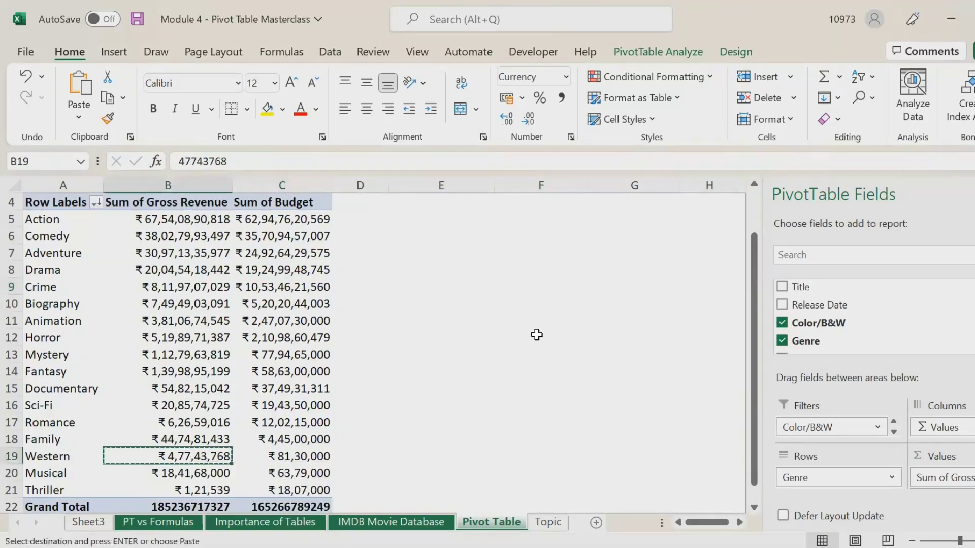
scroll(523, 303, up, 1)
click(522, 303)
key(ctrl+v)
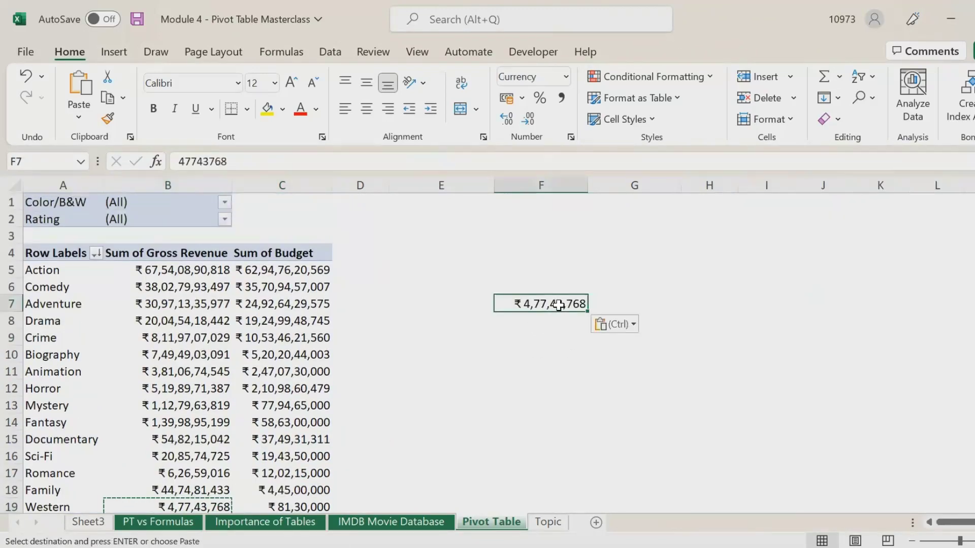
double_click(559, 305)
key(ctrl+a)
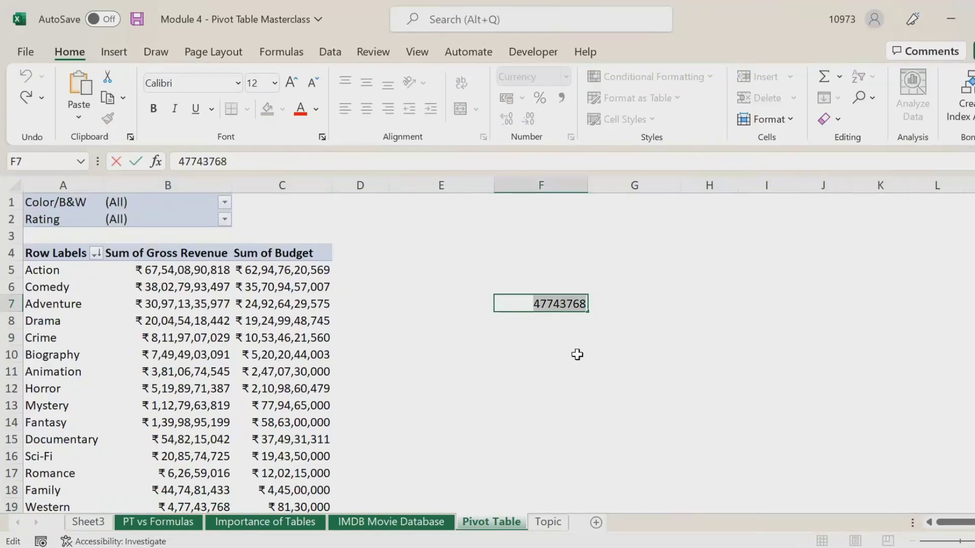
click(563, 336)
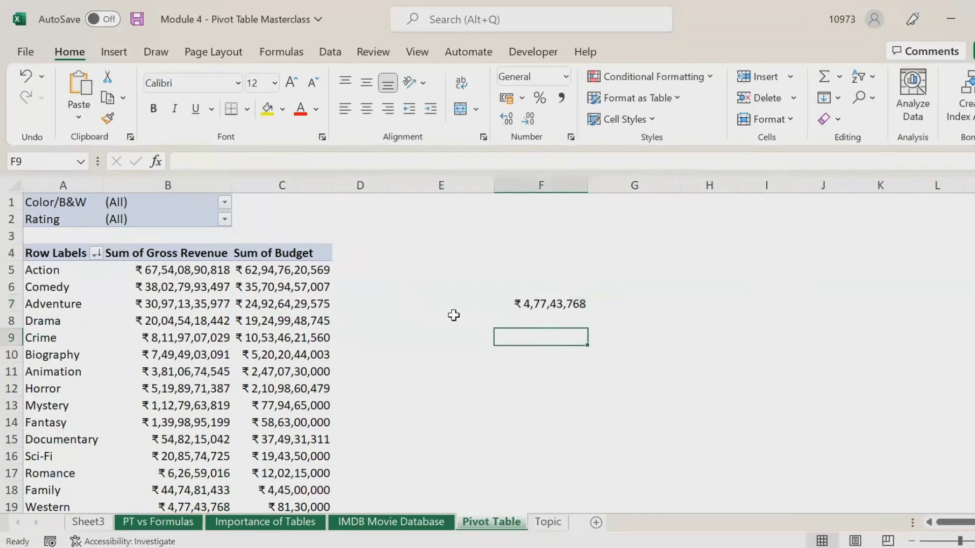
Add a value filter to the Genre row labels for Sum of Gross Revenue greater than 47743768.
click(96, 252)
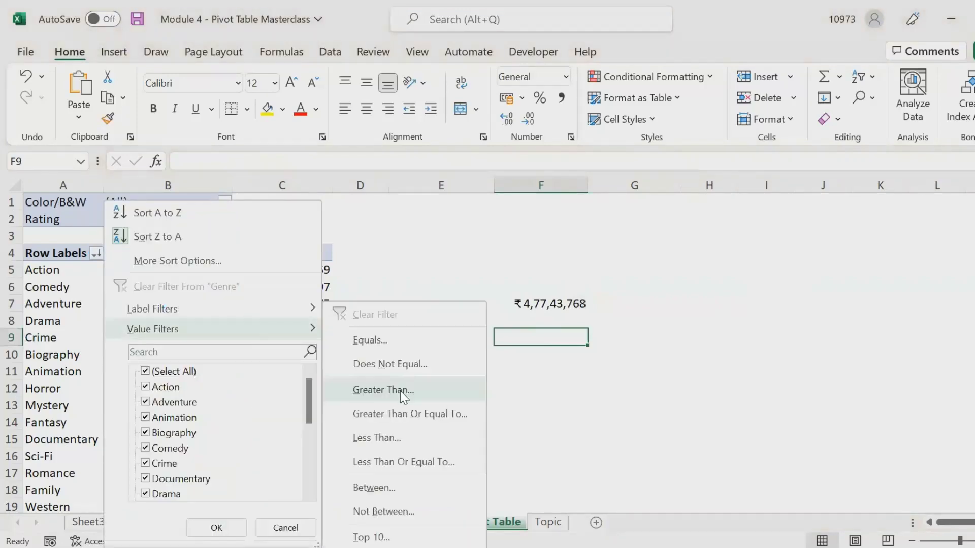
click(409, 392)
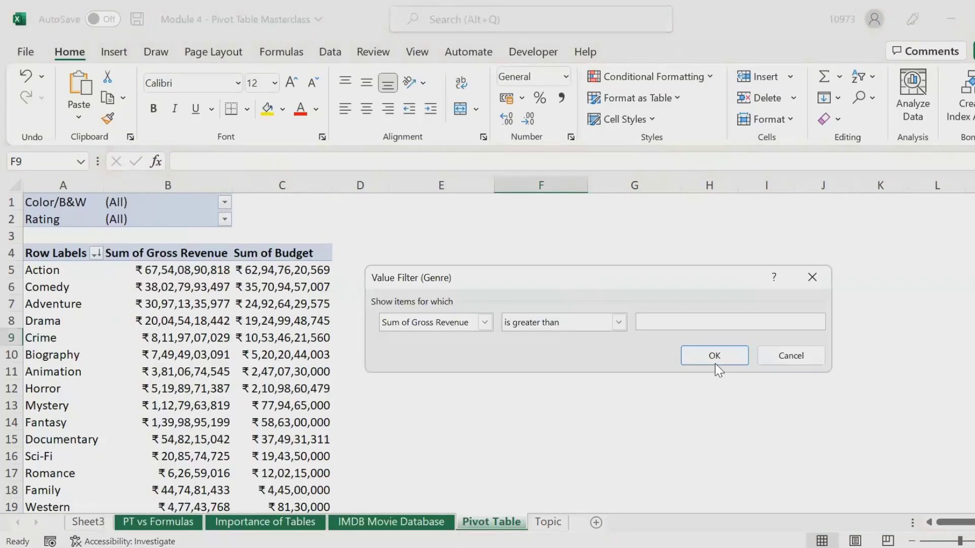
key(ctrl+v)
click(715, 356)
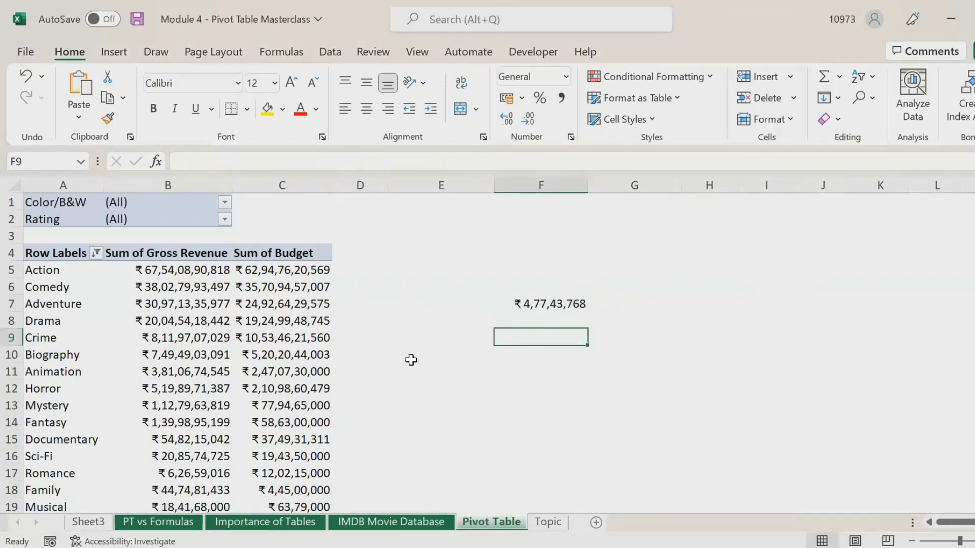
scroll(225, 403, up, 2)
scroll(181, 380, down, 1)
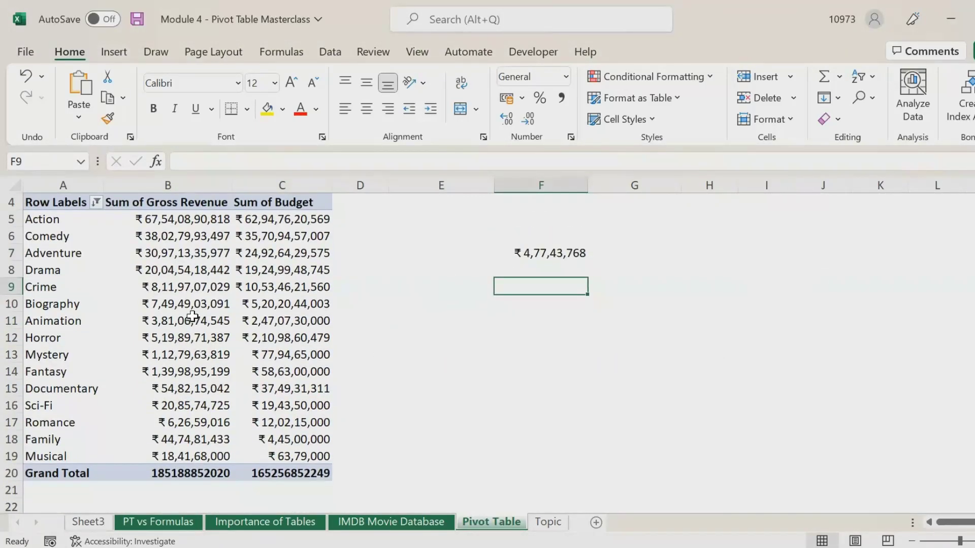
Change the Genre value filter to Sum of Gross Revenue is less than 47743768.
scroll(96, 272, up, 1)
click(97, 253)
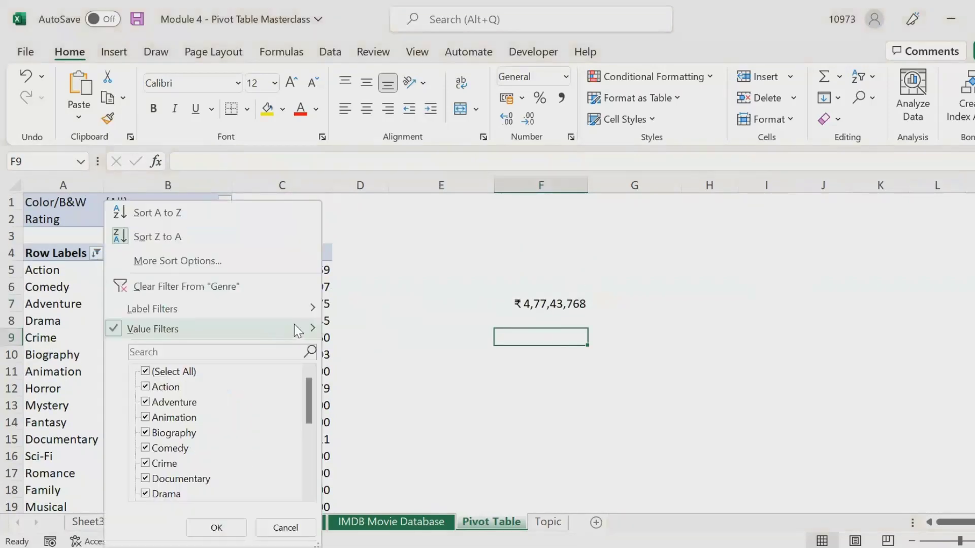
mouse_move(319, 328)
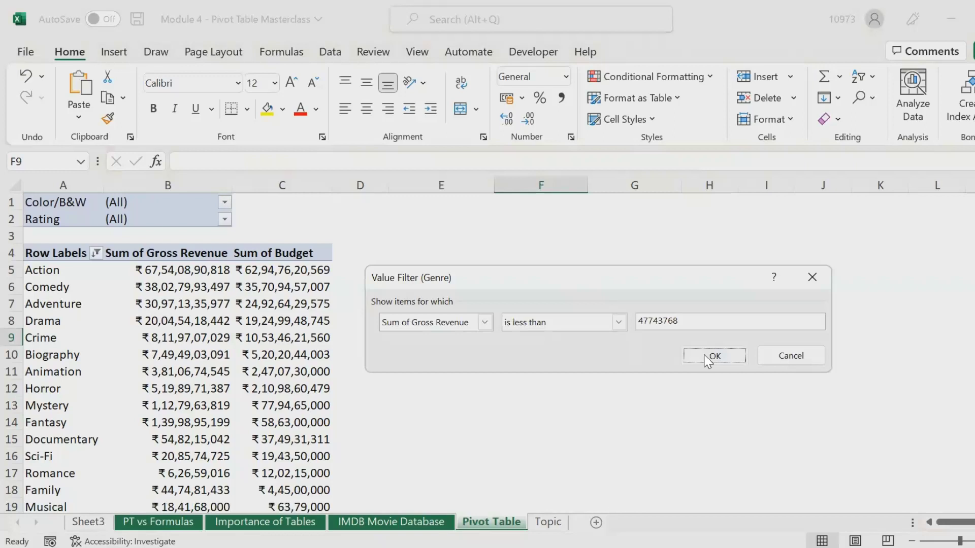
click(710, 354)
click(194, 270)
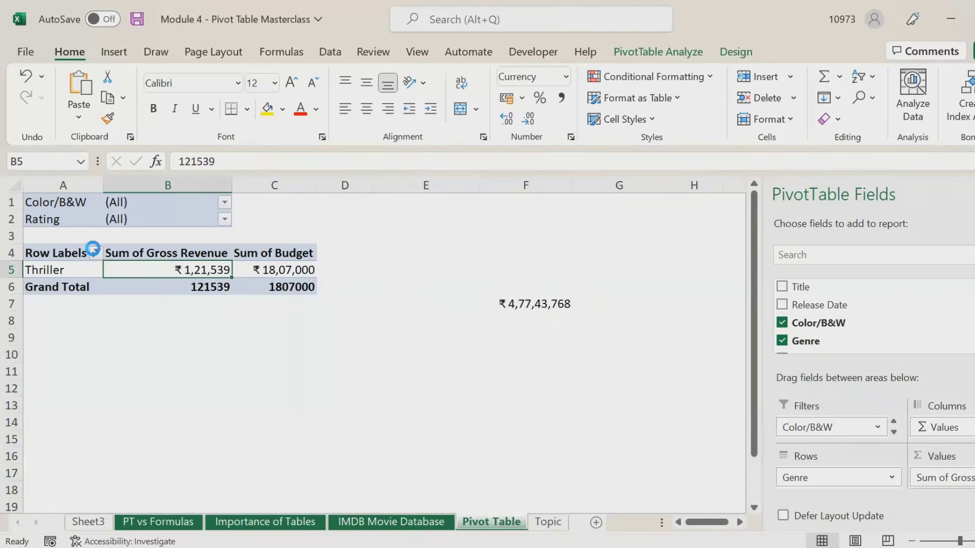
Set the Genre value filter's condition back to is greater than, with the threshold 47743768.
click(96, 252)
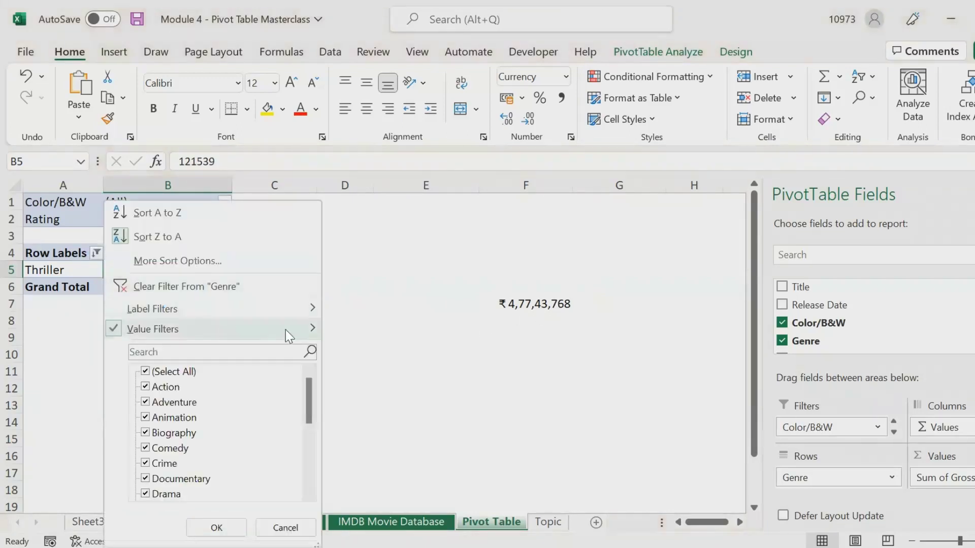
mouse_move(286, 330)
key(Return)
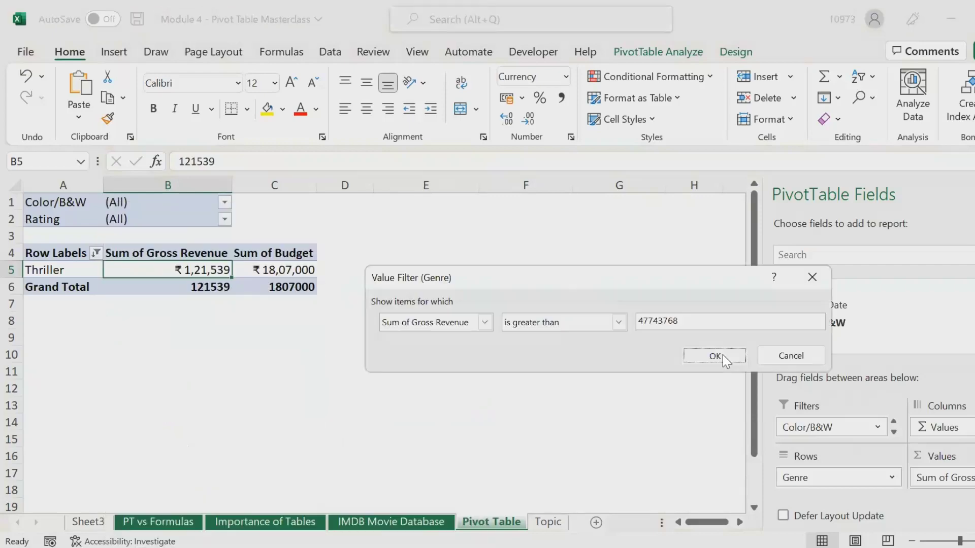
click(723, 355)
Compare the gross revenue of the filtered genres with the threshold value in cell F7.
scroll(119, 320, down, 2)
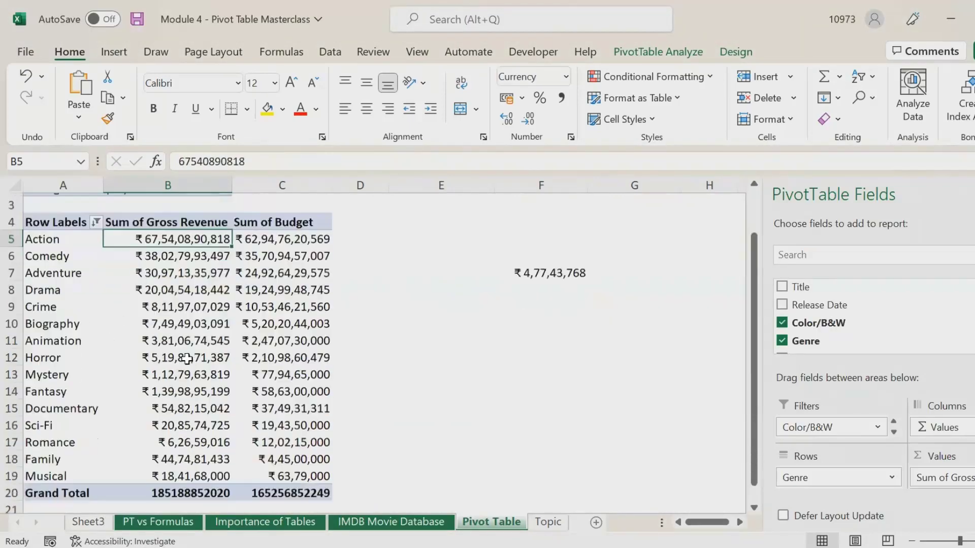
scroll(200, 359, up, 2)
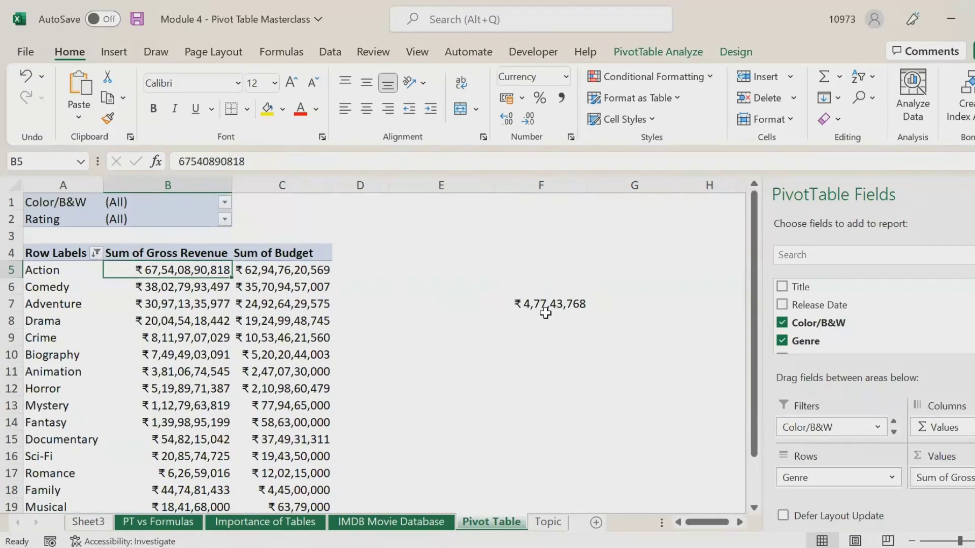
click(543, 310)
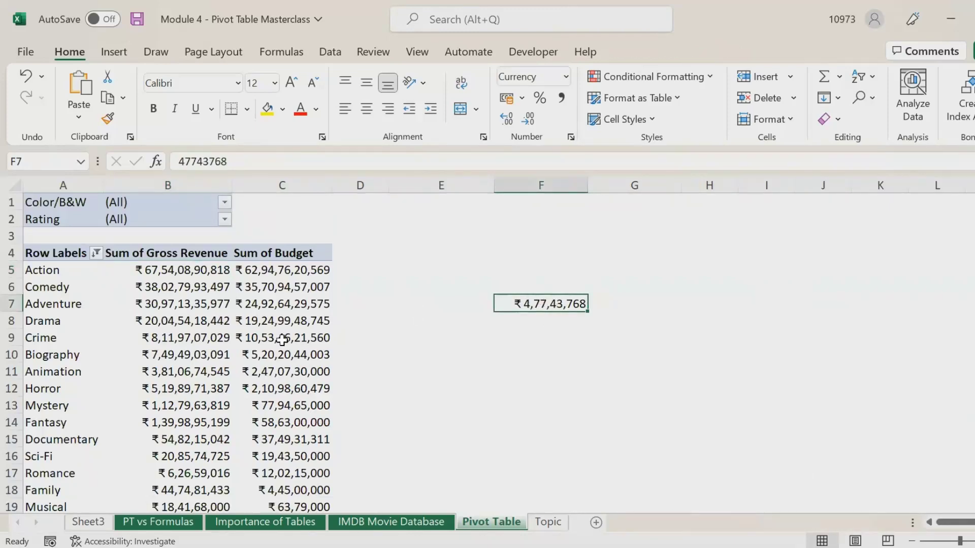
scroll(201, 308, down, 1)
scroll(180, 333, up, 1)
mouse_move(151, 321)
scroll(150, 321, down, 1)
scroll(137, 289, up, 1)
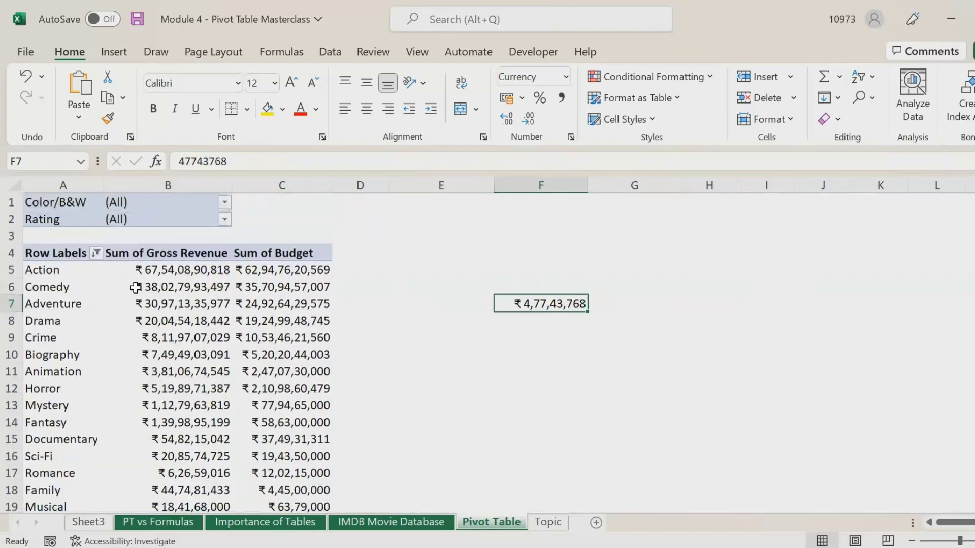
Add a label filter for genres beginning with A on top of the Genre value filter.
click(96, 253)
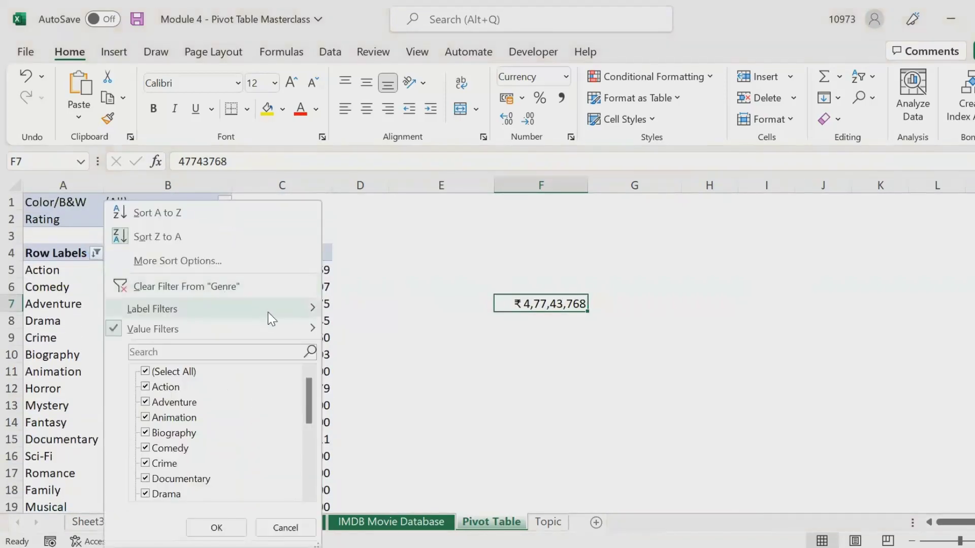
mouse_move(271, 318)
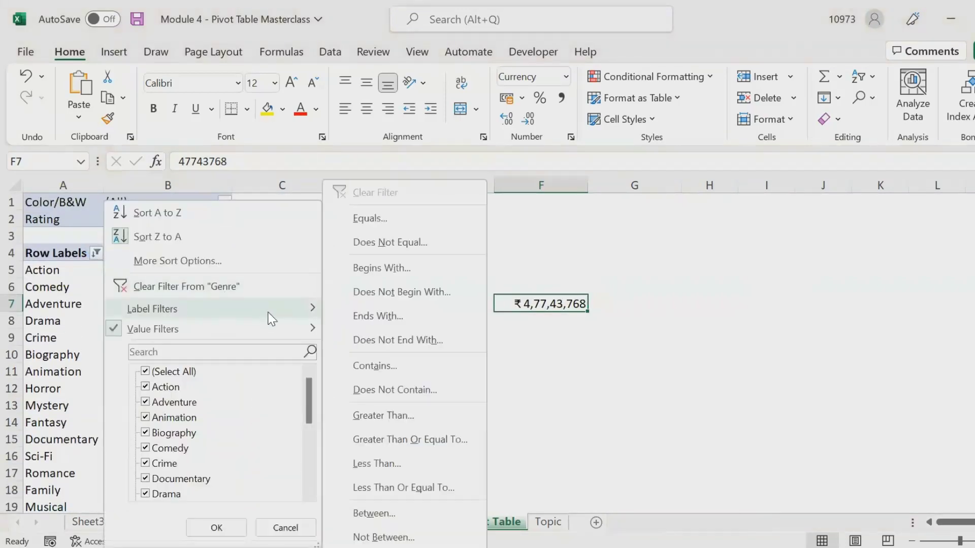
click(407, 270)
text(A)
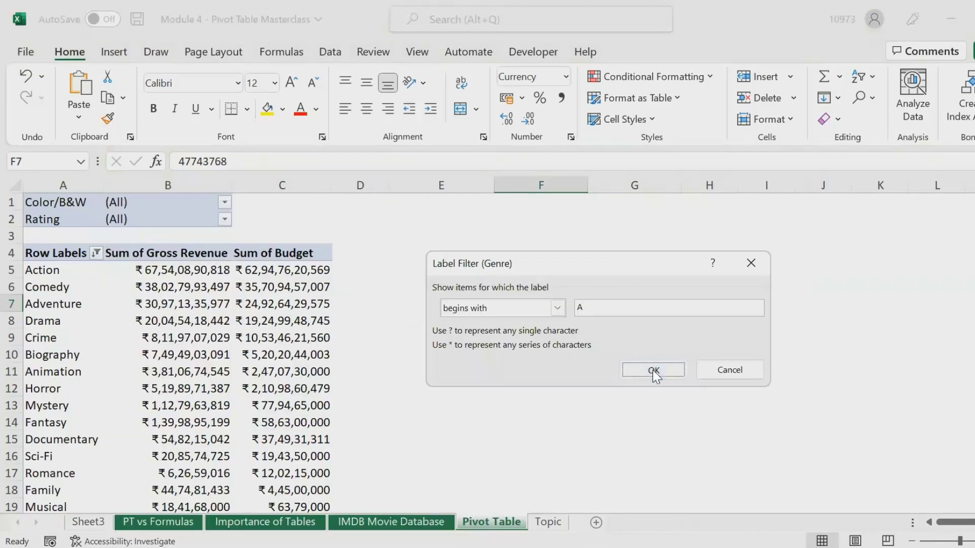
click(653, 370)
drag(172, 270, 269, 304)
click(344, 388)
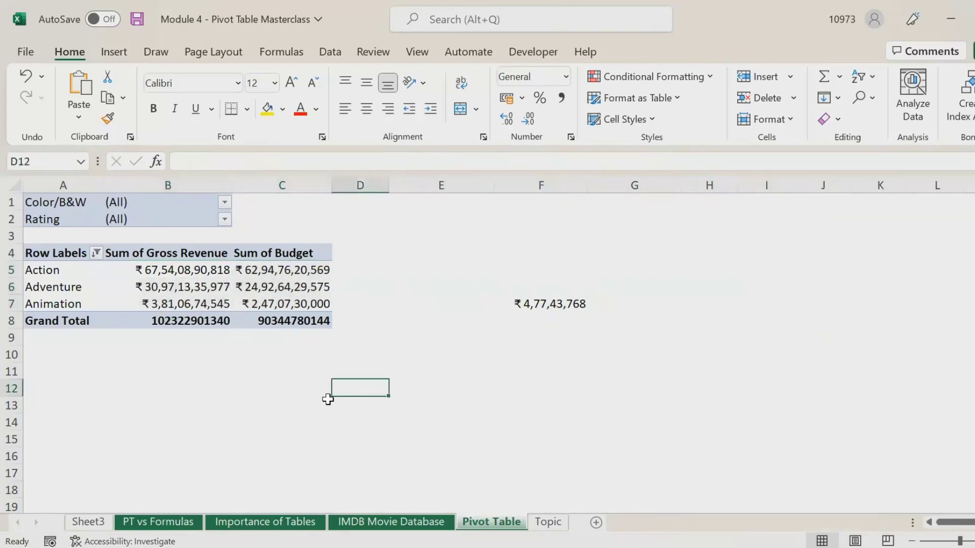
click(287, 372)
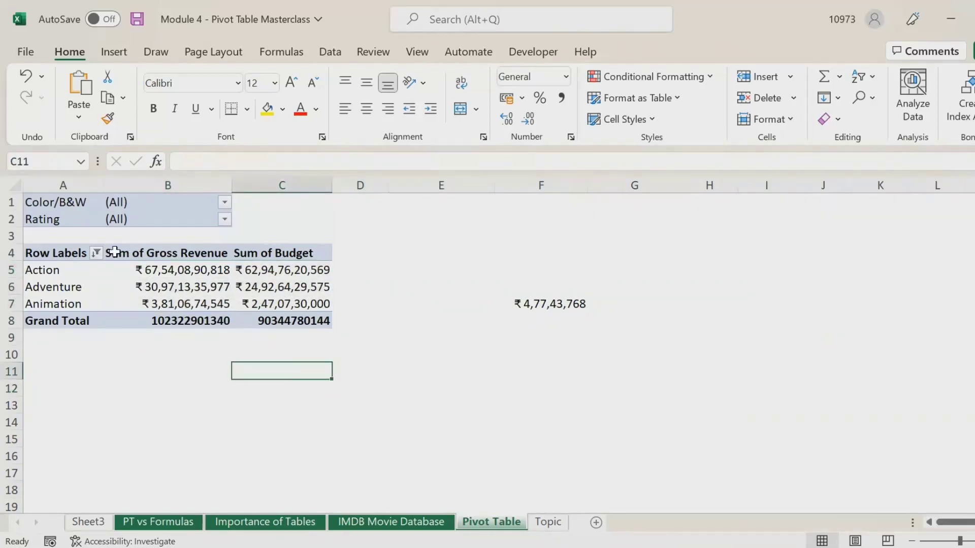
Check which filters are active on Genre and review the Allow multiple filters per field setting in the PivotTable Options.
click(97, 252)
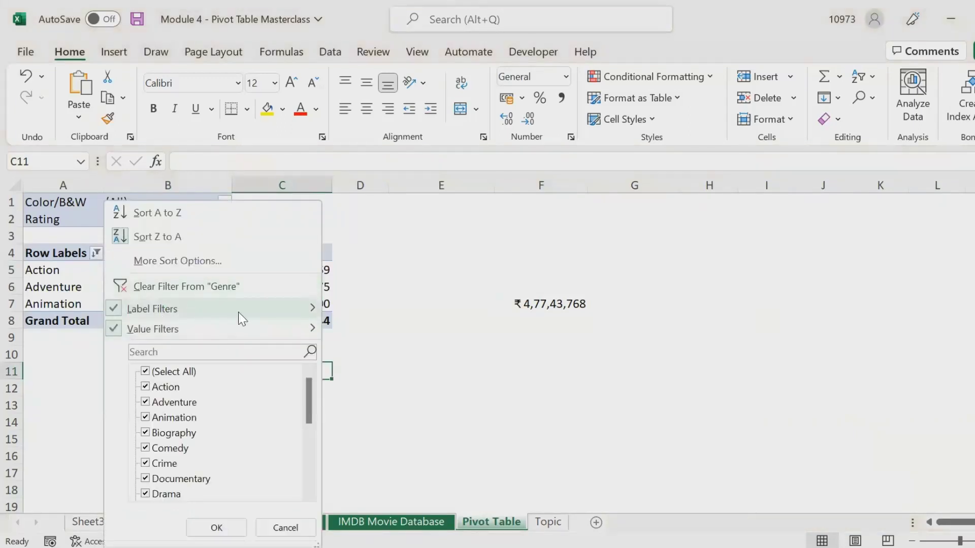
mouse_move(264, 322)
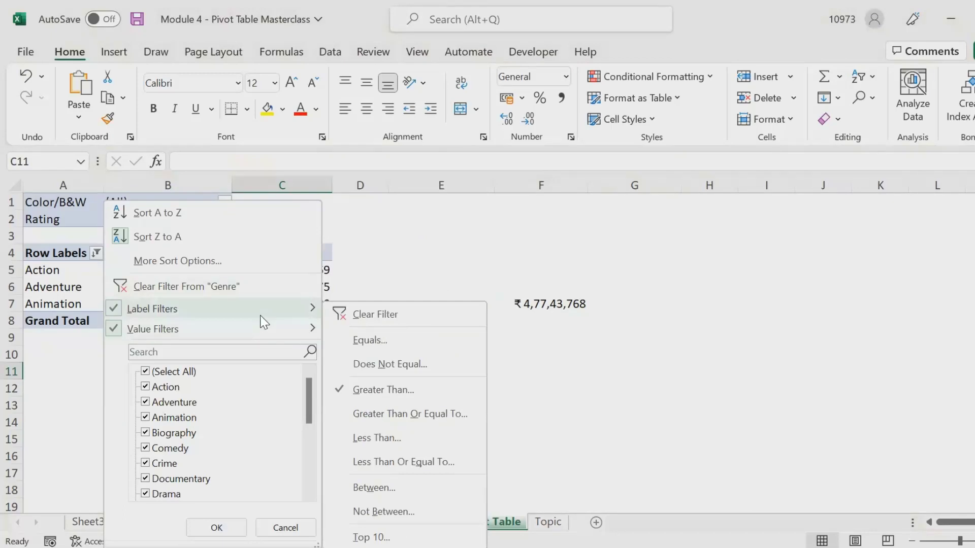
click(189, 286)
right_click(189, 286)
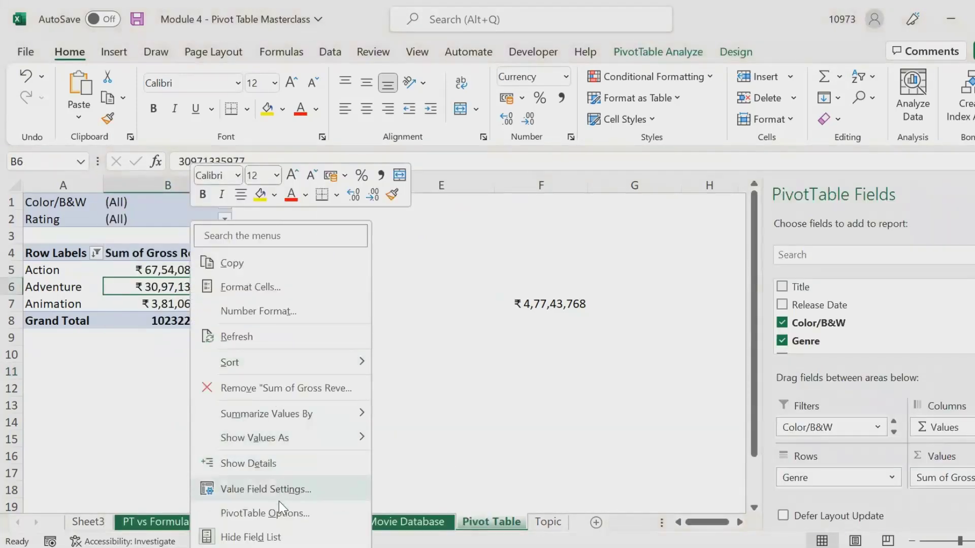
click(265, 514)
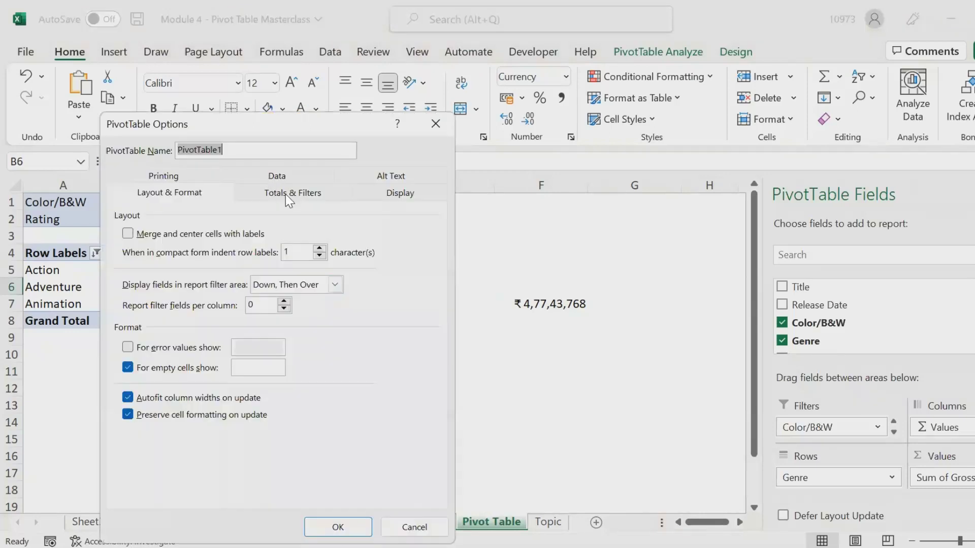
click(286, 194)
click(359, 525)
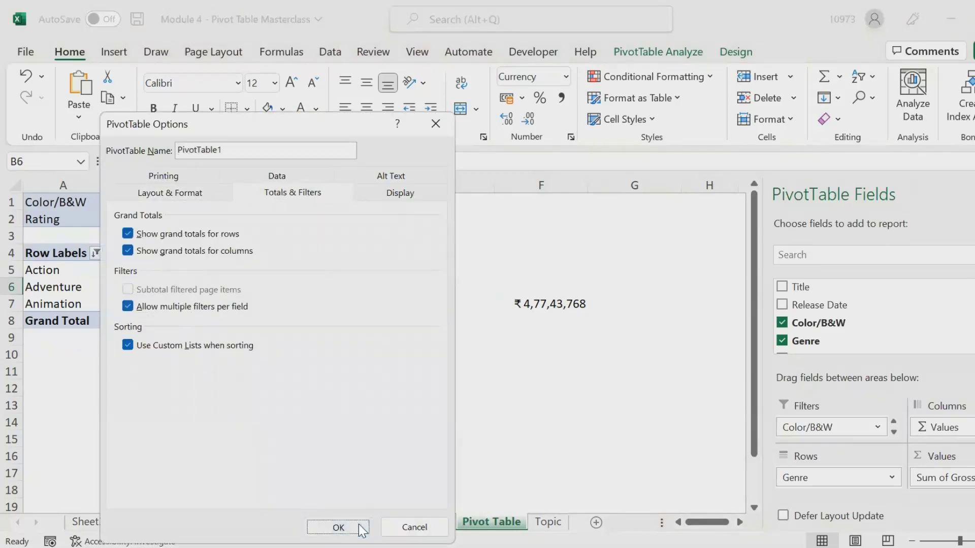
click(332, 369)
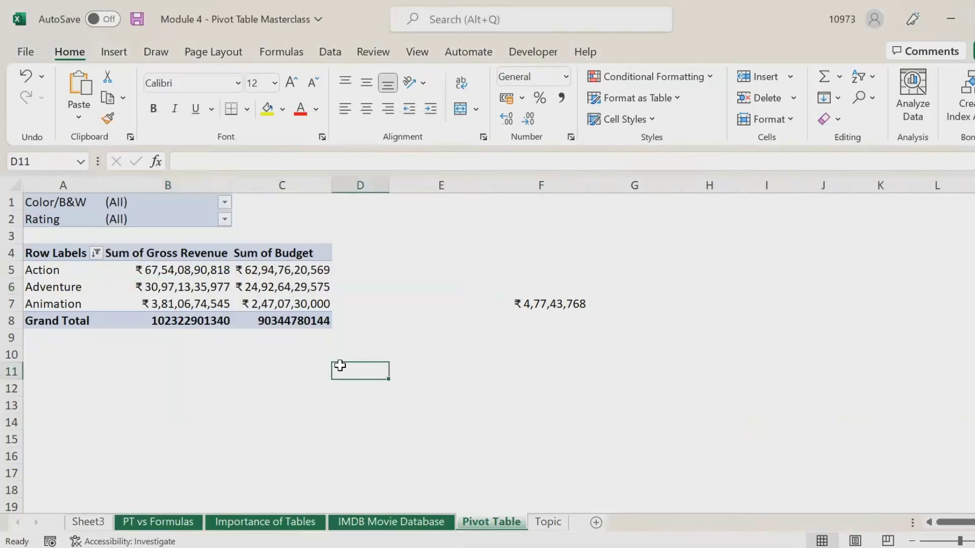
click(222, 356)
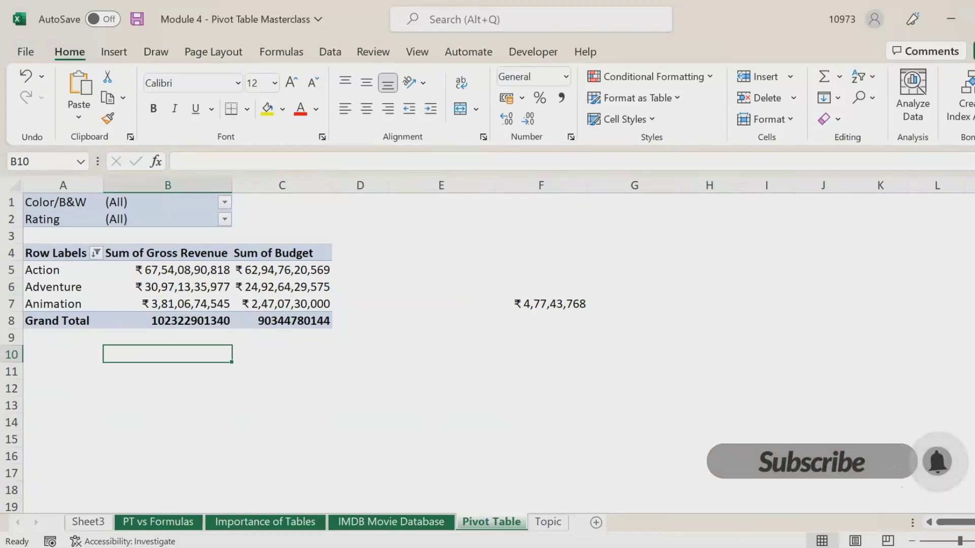
click(434, 347)
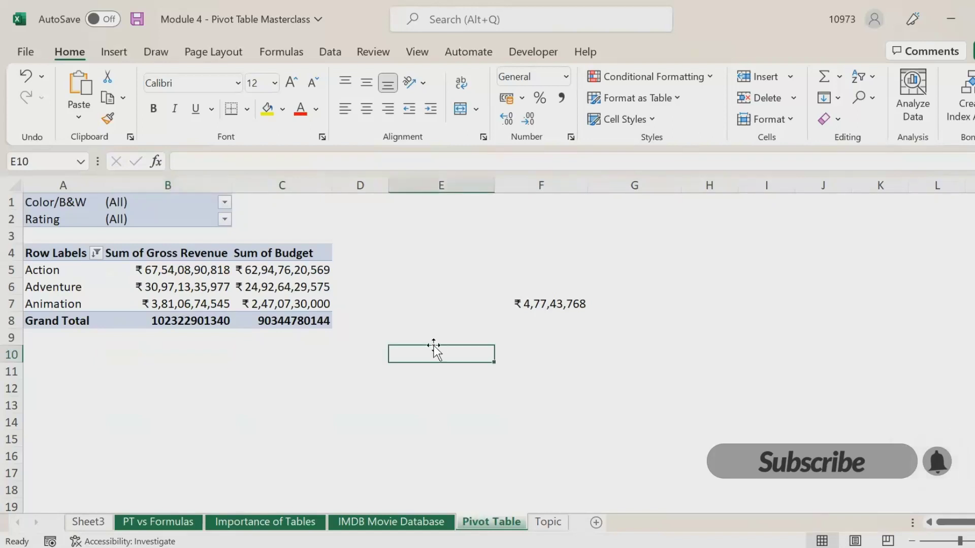
click(205, 369)
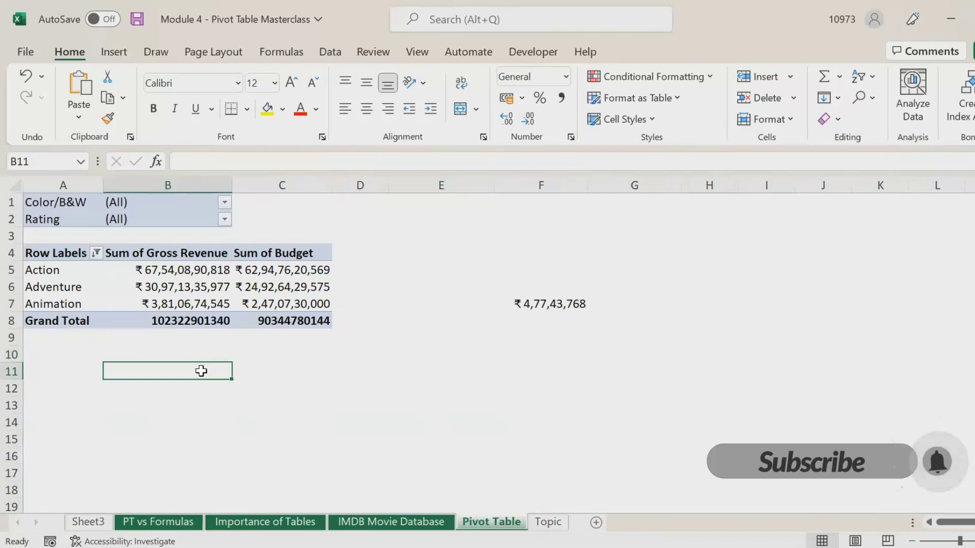